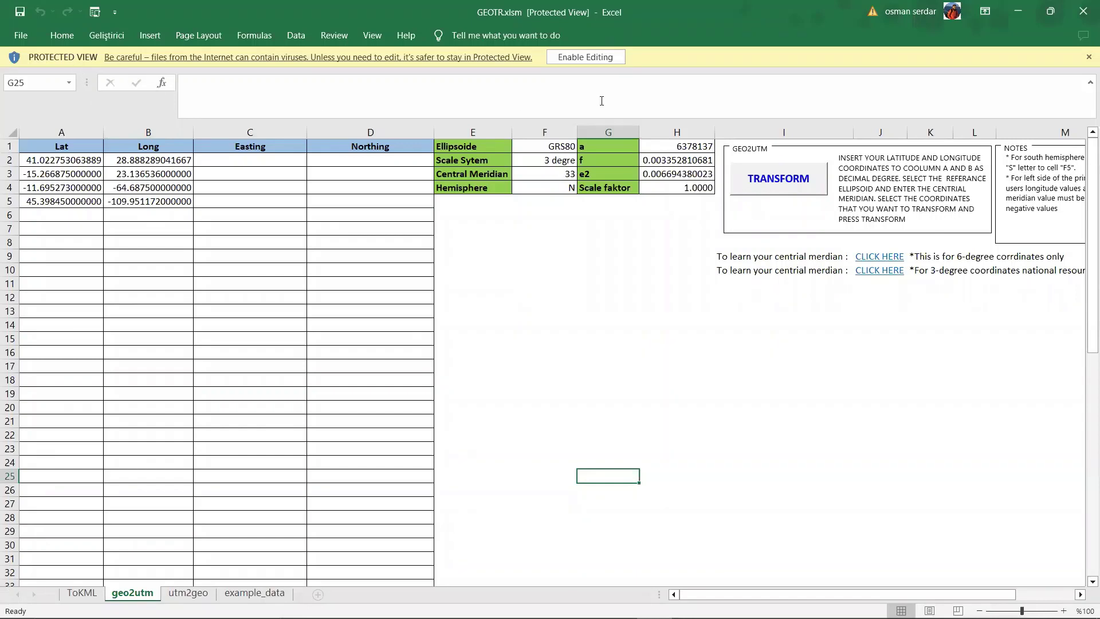
Enable editing of the workbook and confirm the Trust Center macro settings with all macros enabled and VBA project access trusted.
click(584, 56)
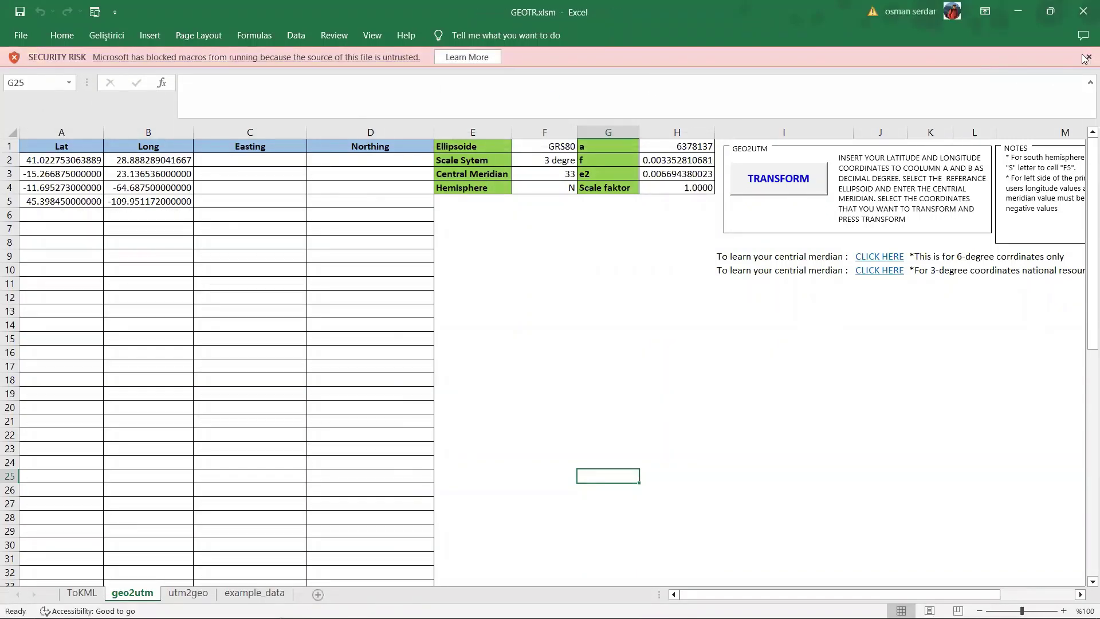
click(21, 35)
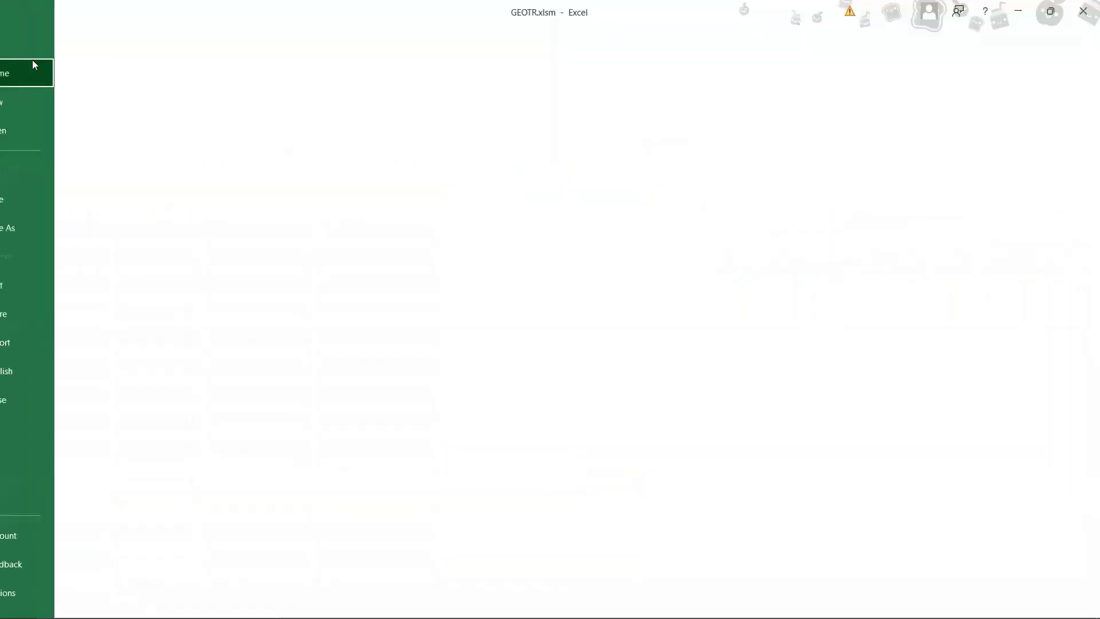
click(23, 593)
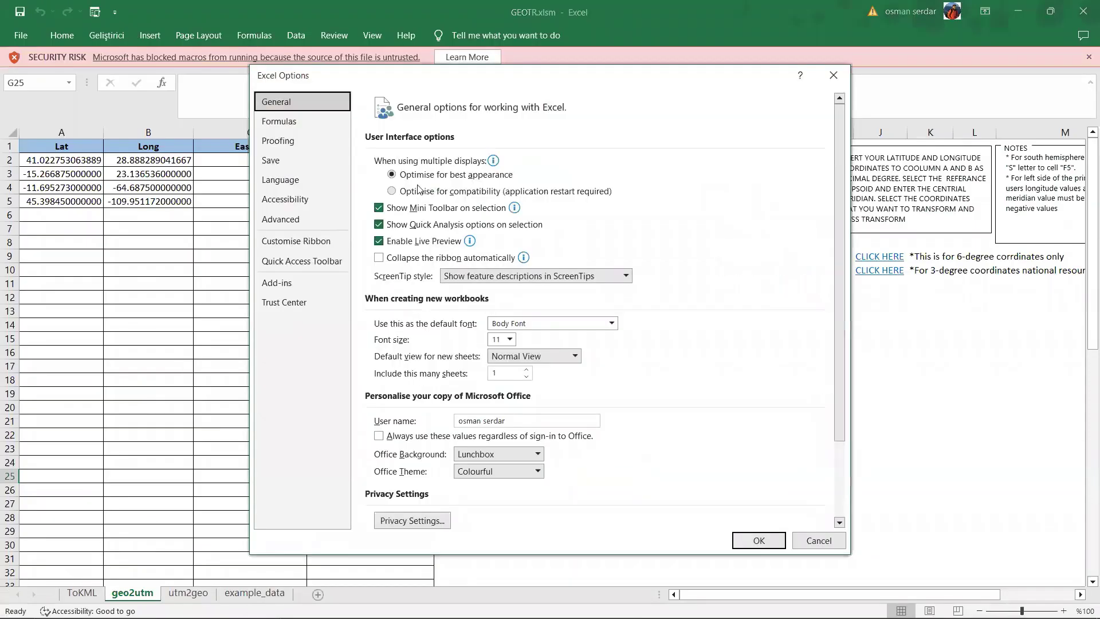
click(291, 301)
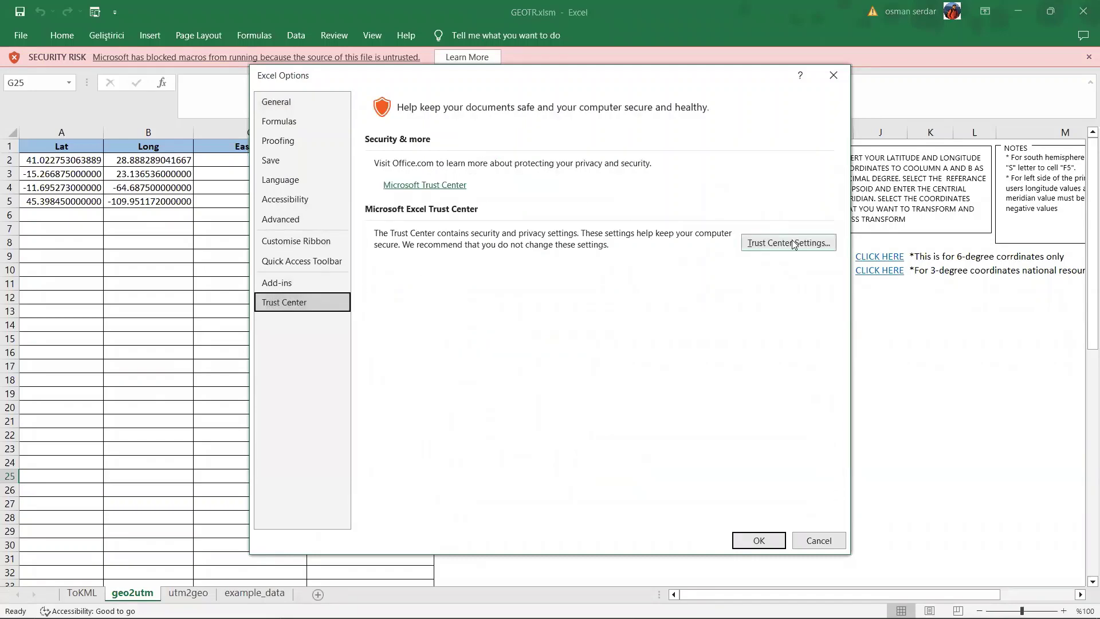
click(762, 245)
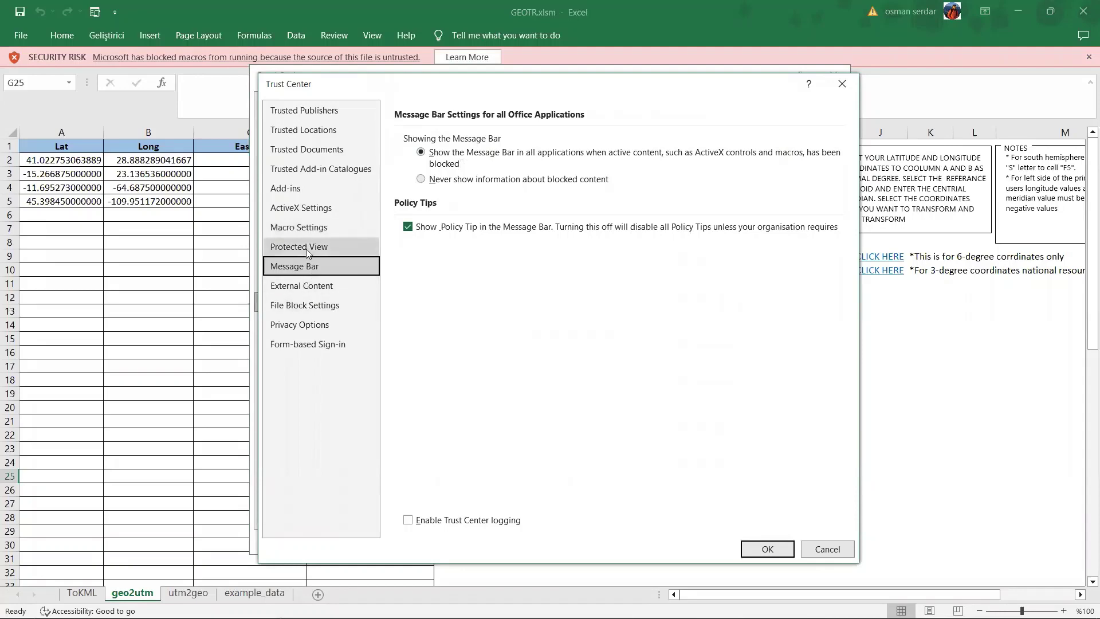
click(306, 229)
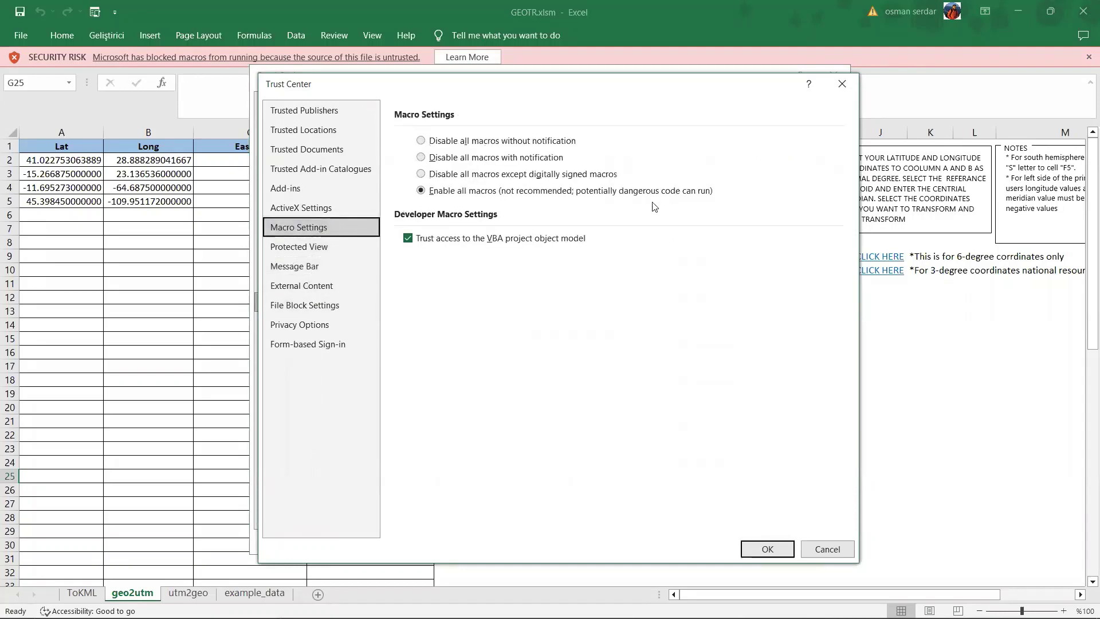
click(766, 546)
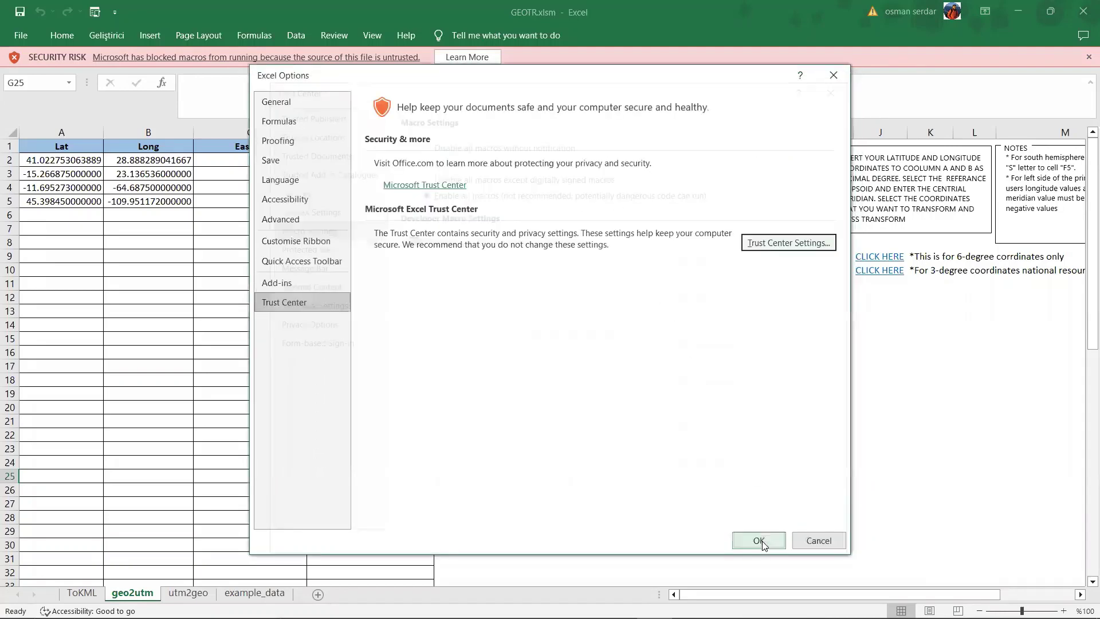
click(752, 541)
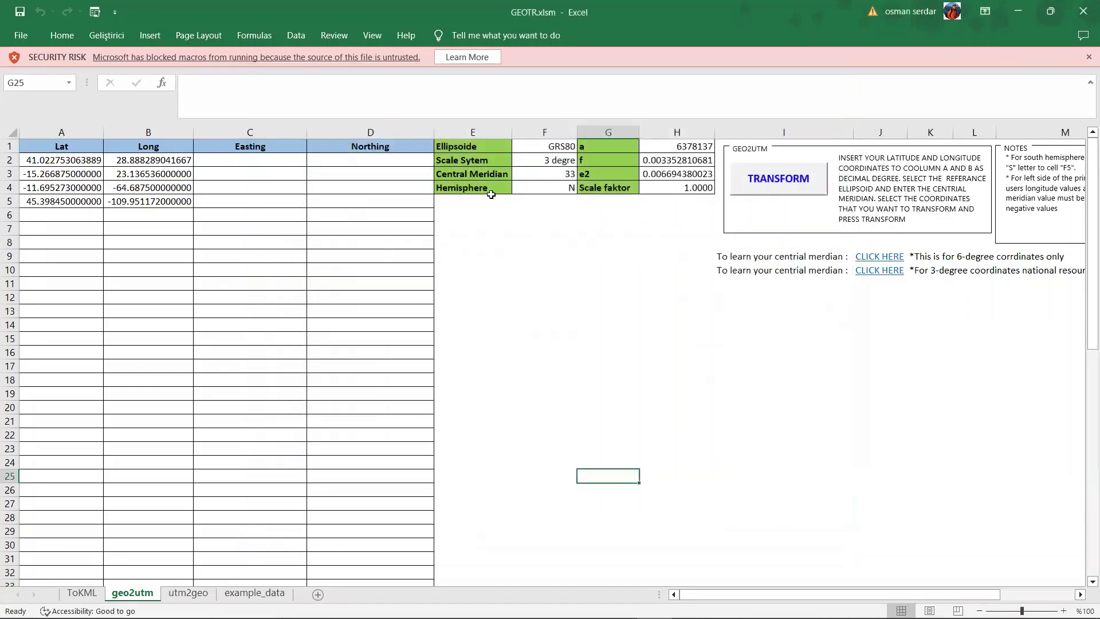
Try to run the GEO2UTM transformation.
click(753, 186)
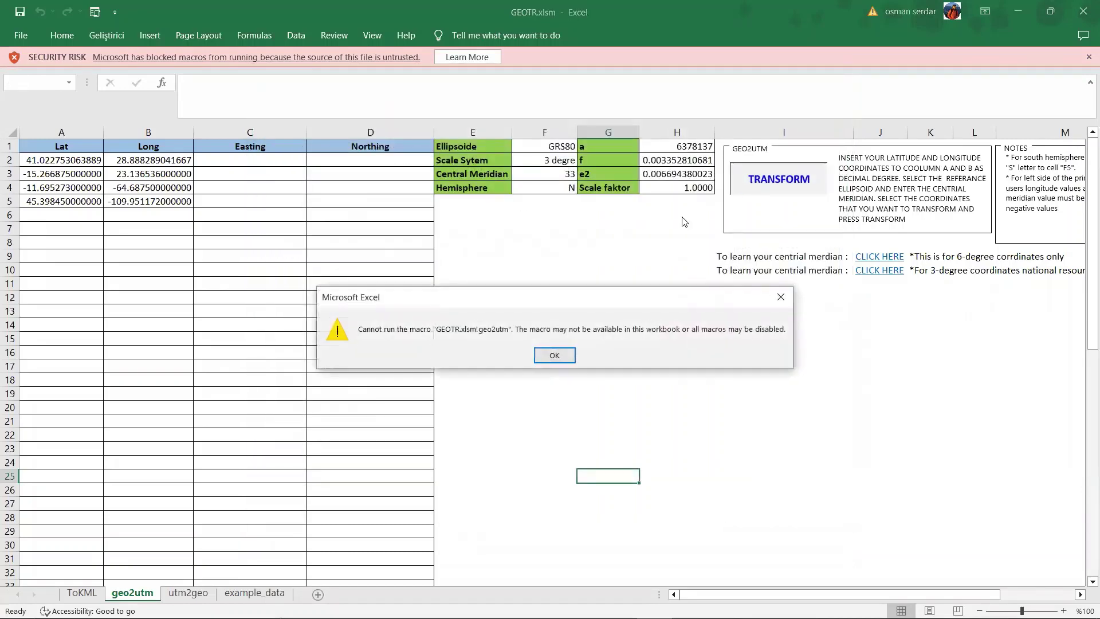
click(547, 356)
Switch to File Explorer's TEST folder and unblock GEOTR.xlsm in its file properties.
mouse_move(369, 604)
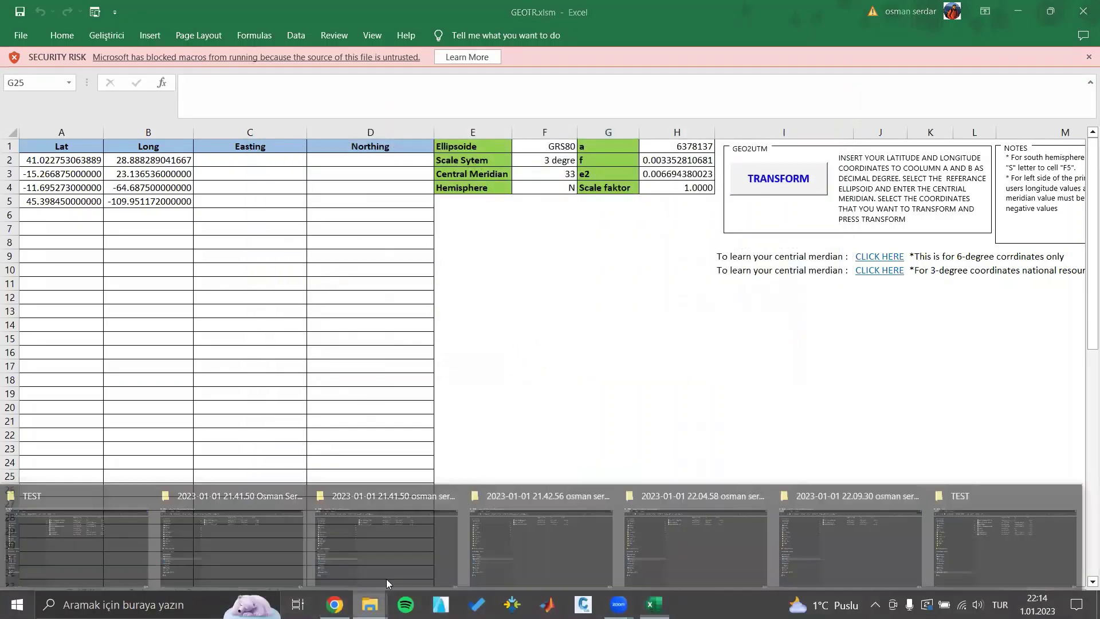
click(1005, 544)
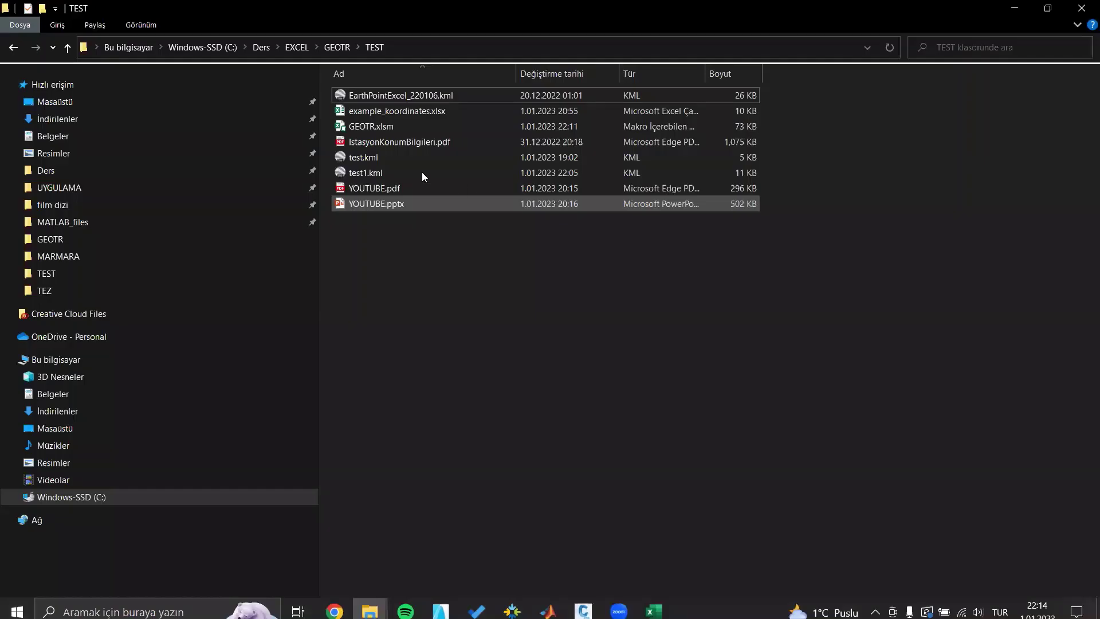
click(375, 126)
right_click(375, 126)
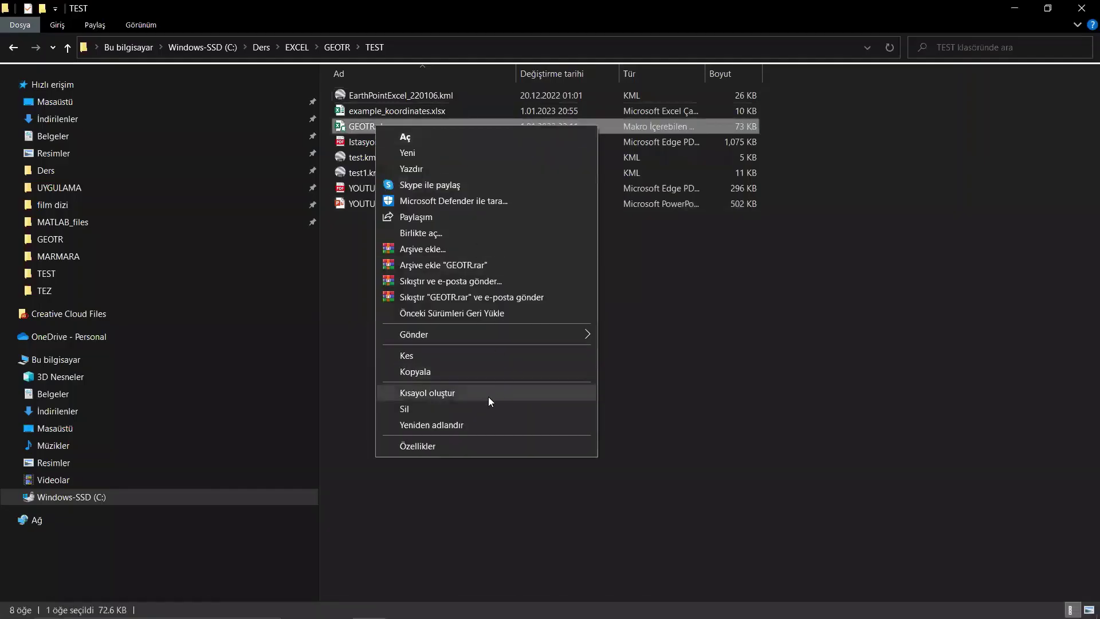
click(474, 443)
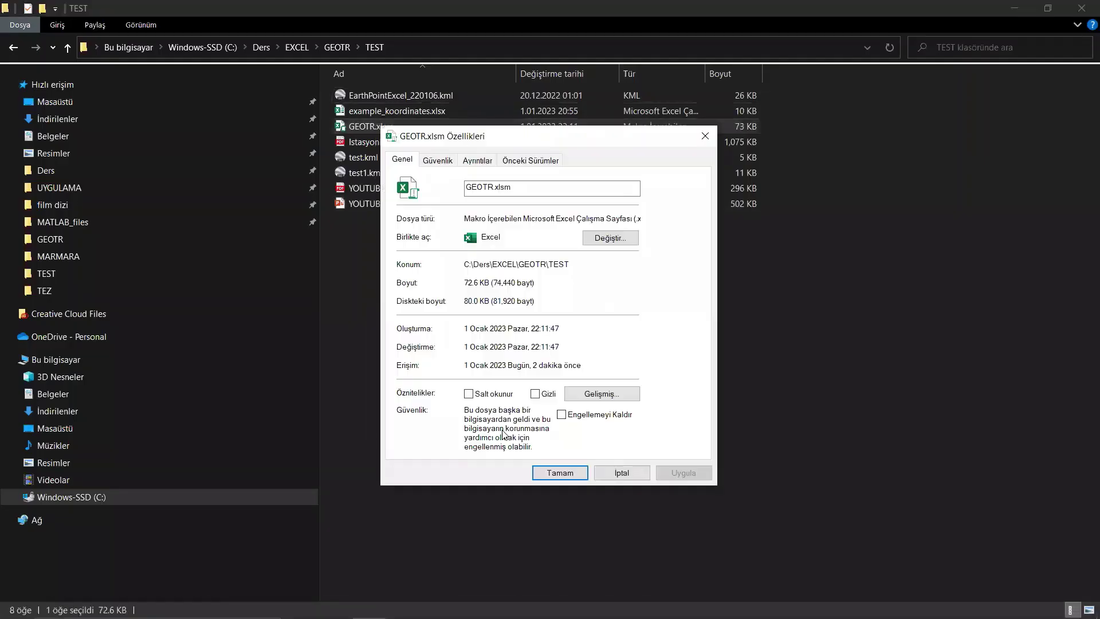
click(576, 416)
click(555, 473)
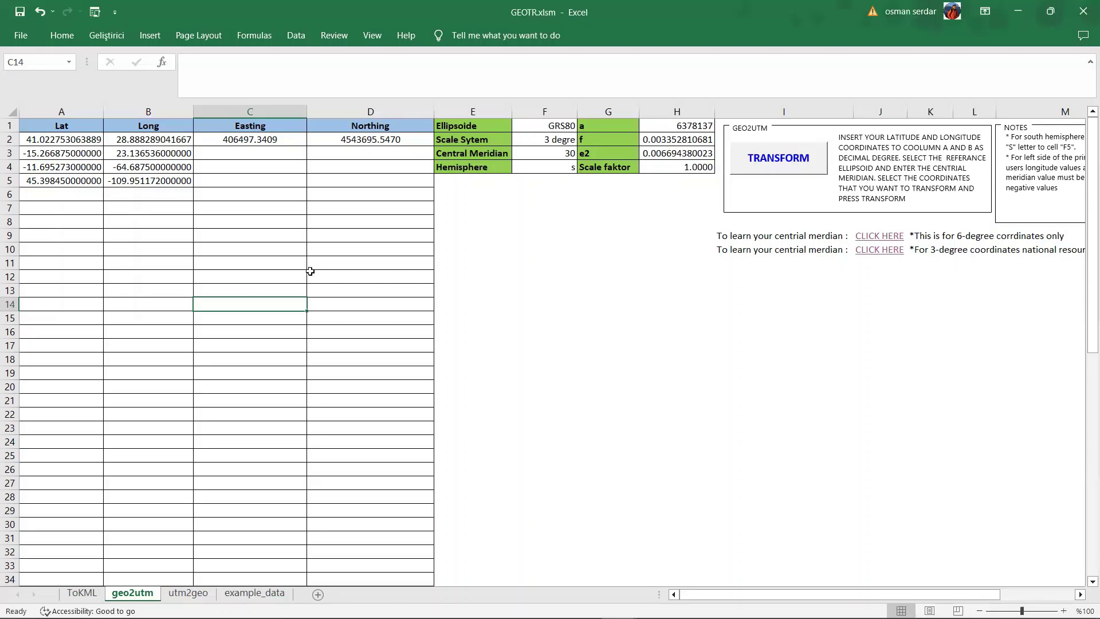
Clear the Easting and Northing results of the first coordinate pair in cells C2:D2.
drag(67, 141, 145, 139)
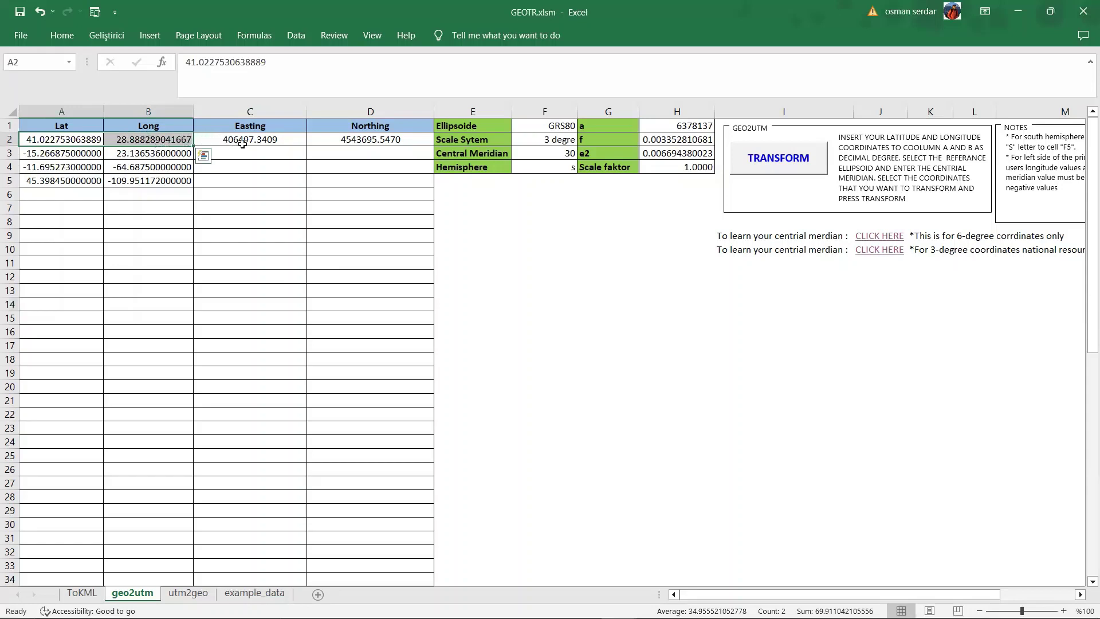
drag(269, 129, 330, 139)
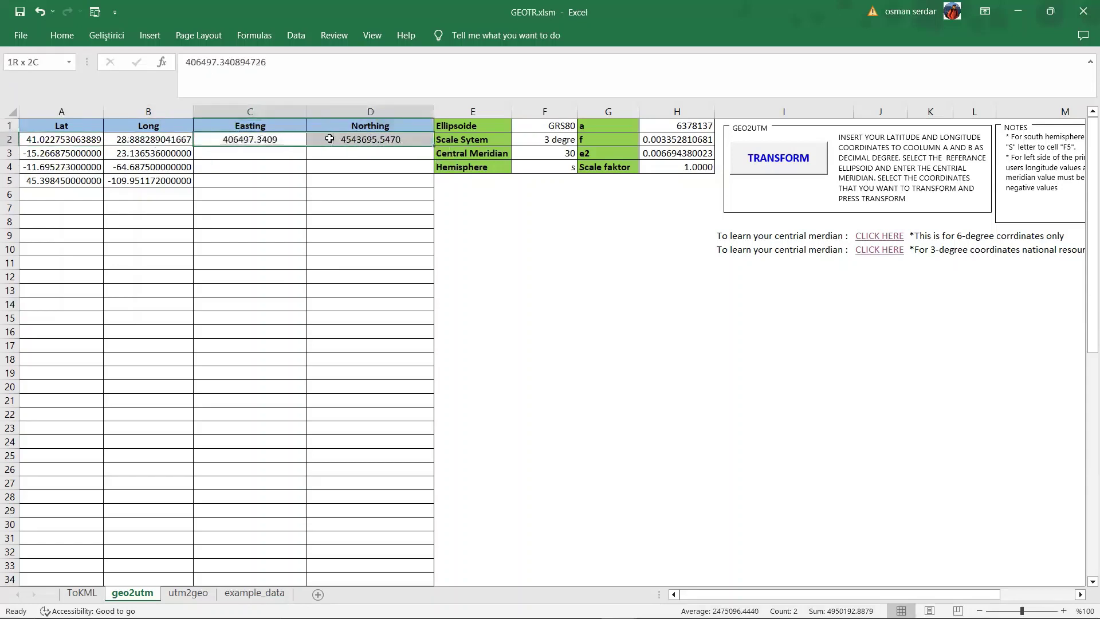
key(Delete)
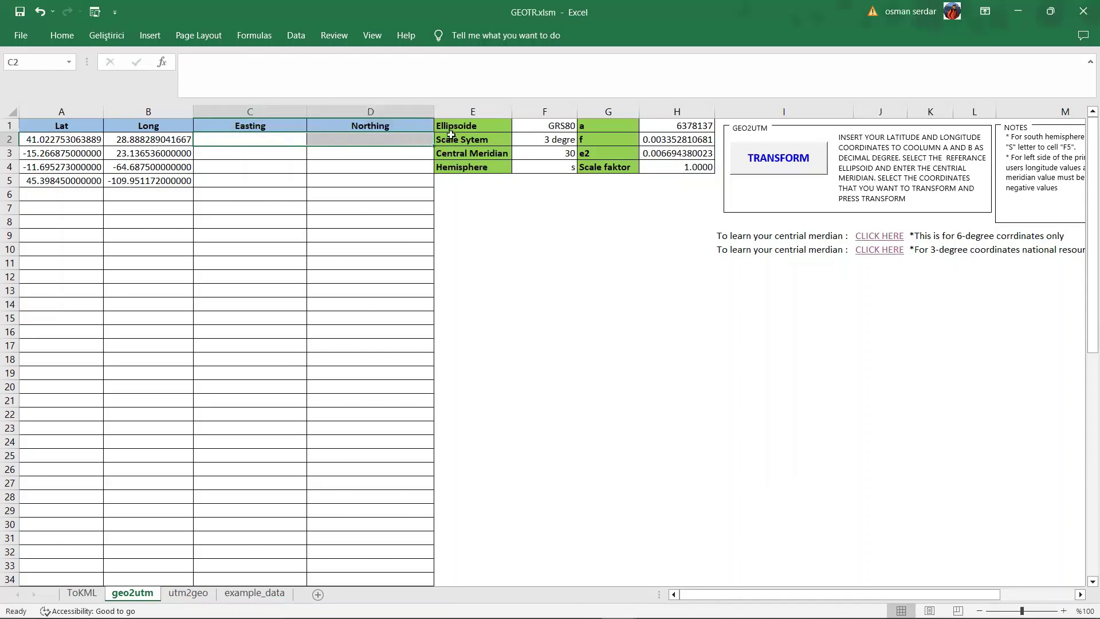
Choose GRS80 as the ellipsoid and review the scale system and central meridian cells.
click(545, 125)
click(583, 125)
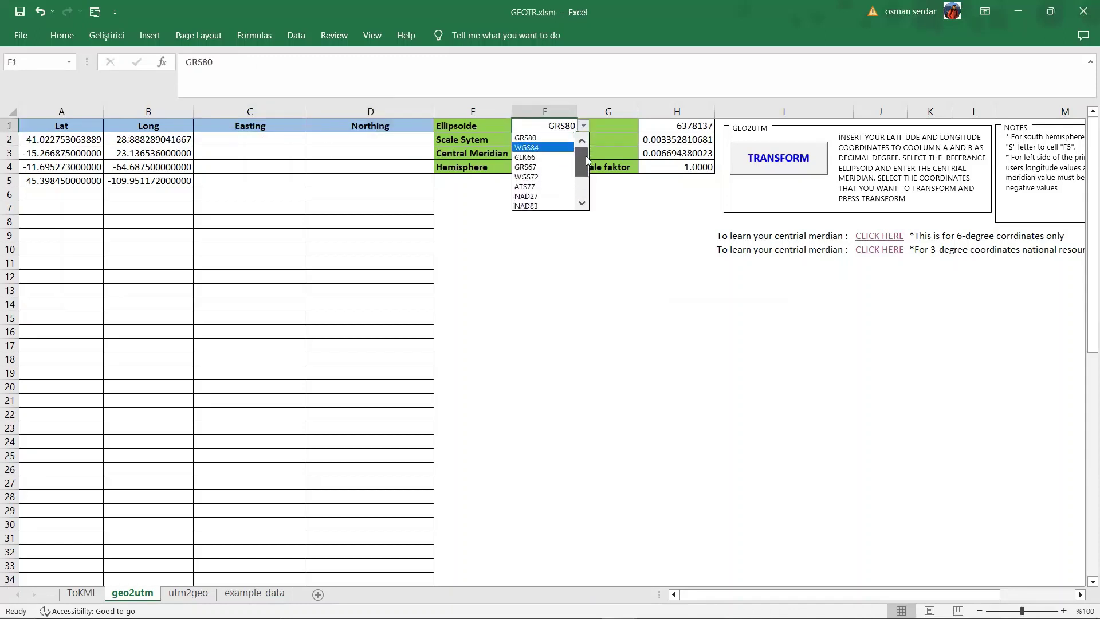
click(544, 141)
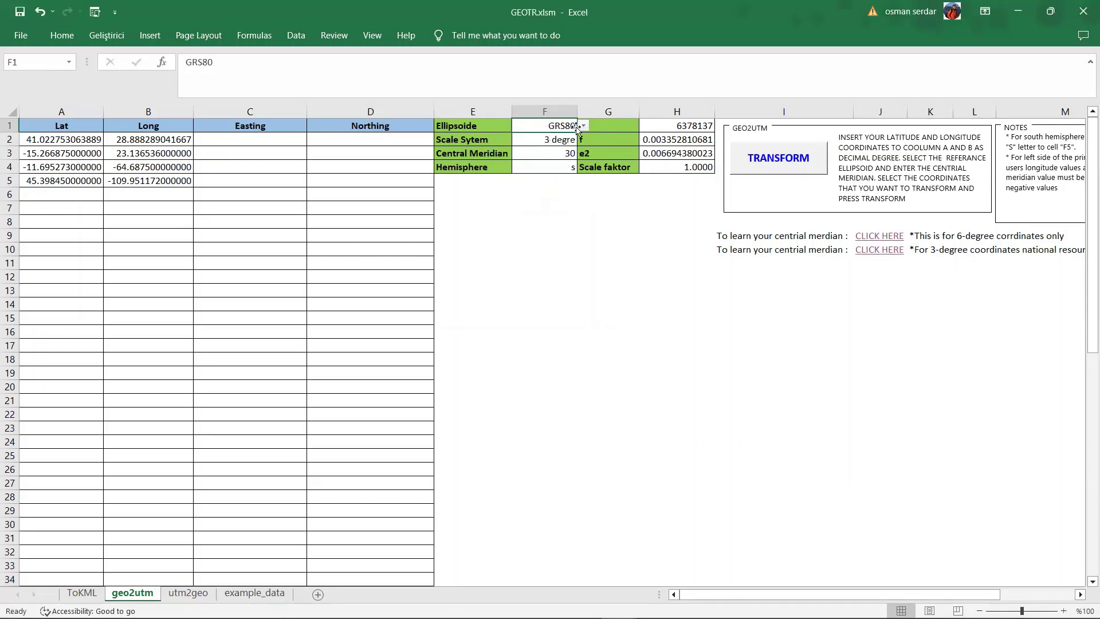
click(567, 140)
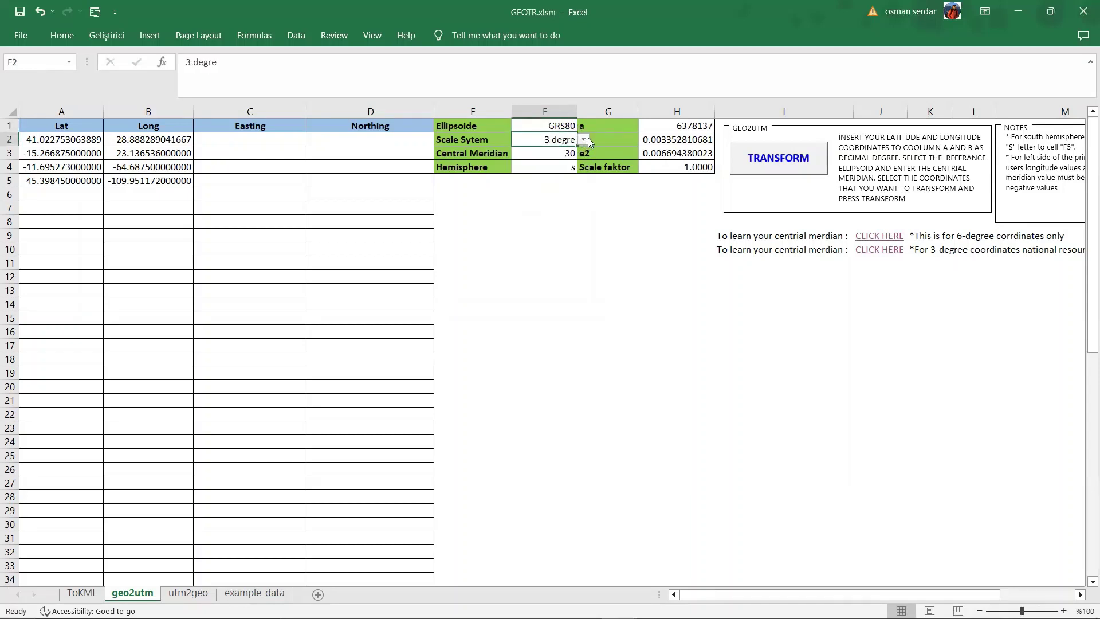
click(563, 153)
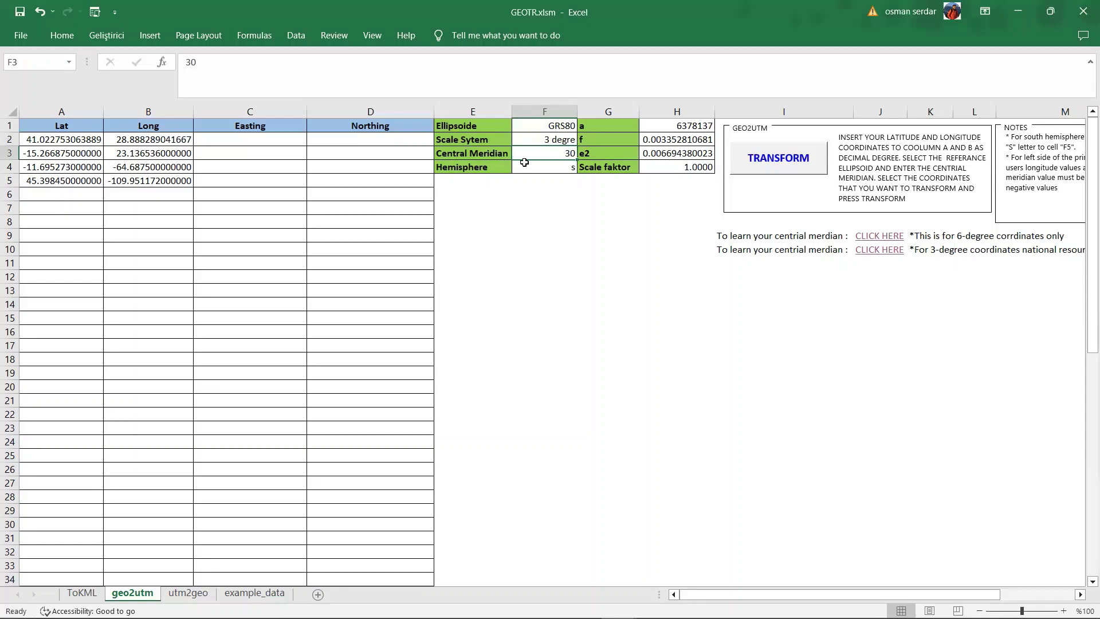
Set the hemisphere in cell F4 to N.
click(565, 168)
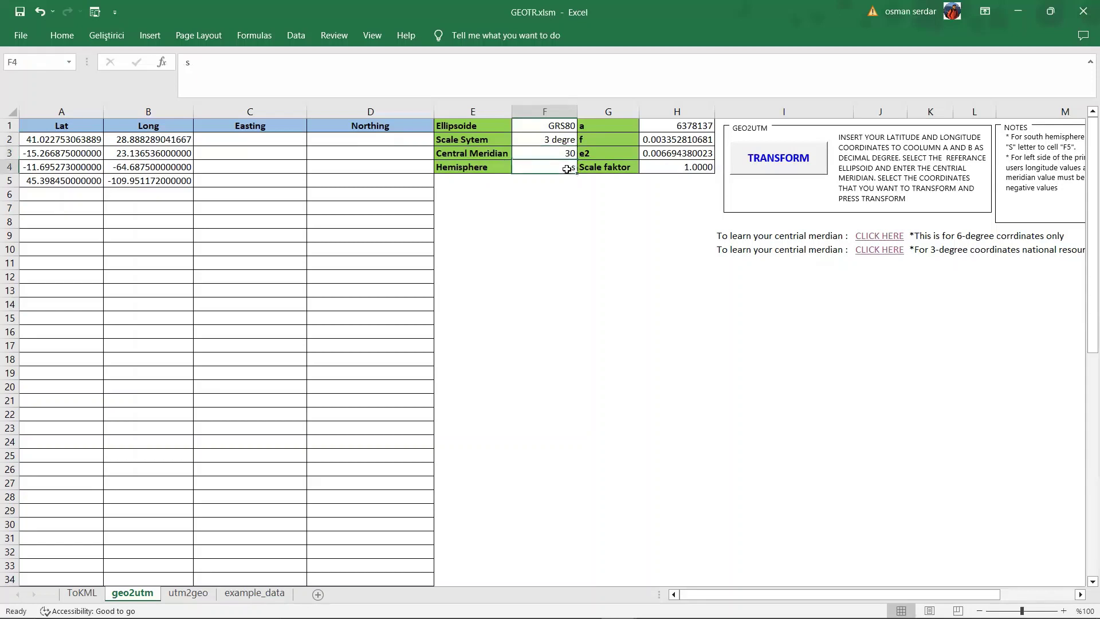
text(N)
key(Return)
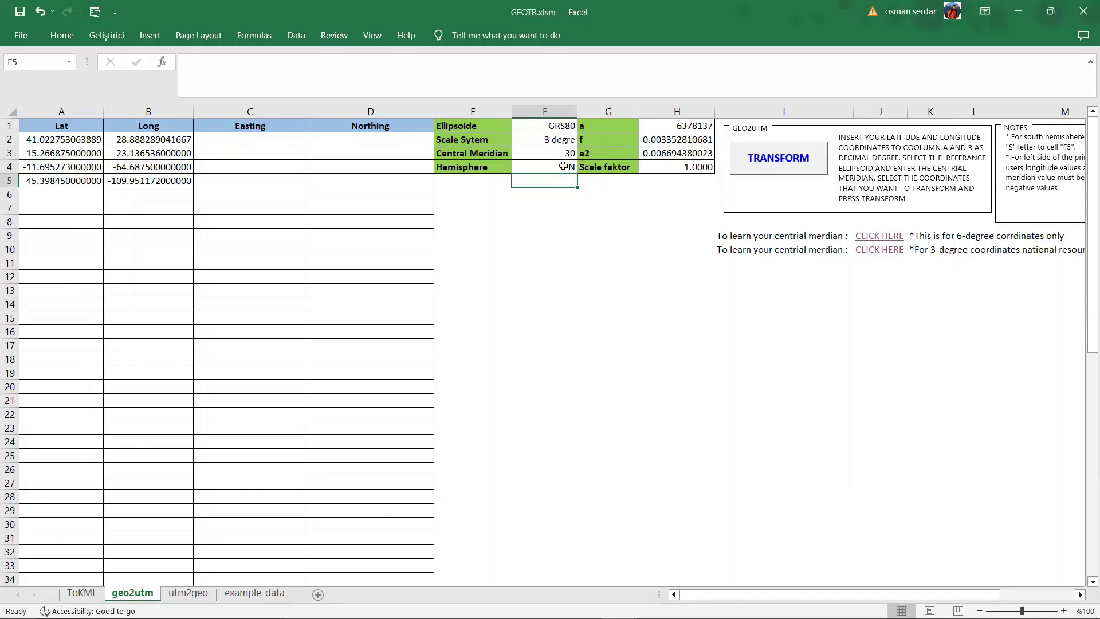
click(549, 167)
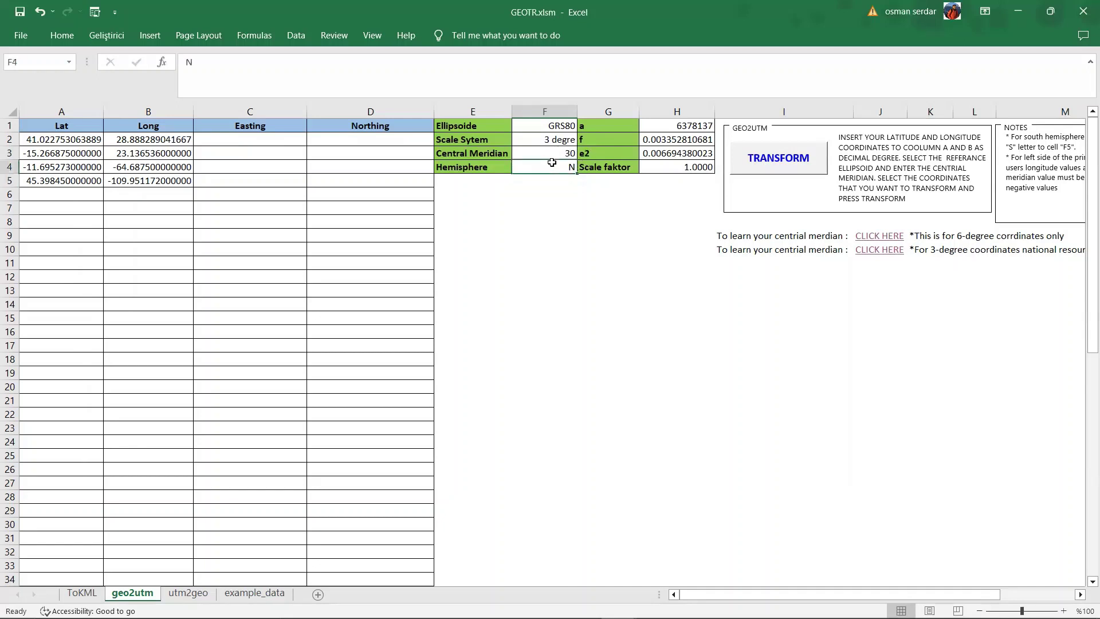
Check the central meridian for the first point on the linked 3-degree zone map, then return to the workbook.
click(566, 151)
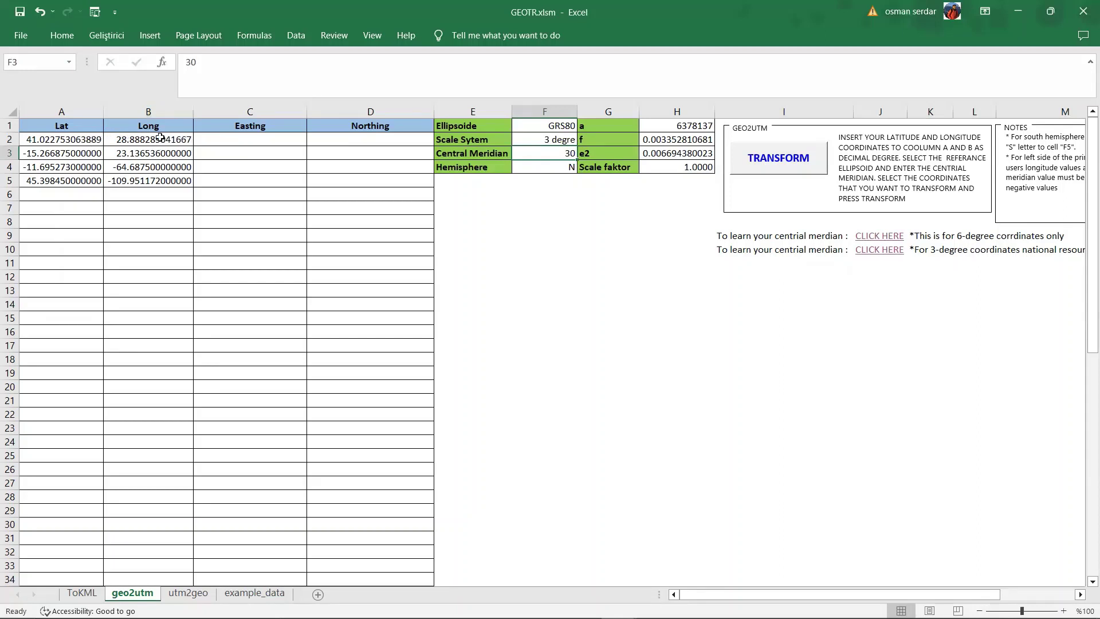
click(92, 144)
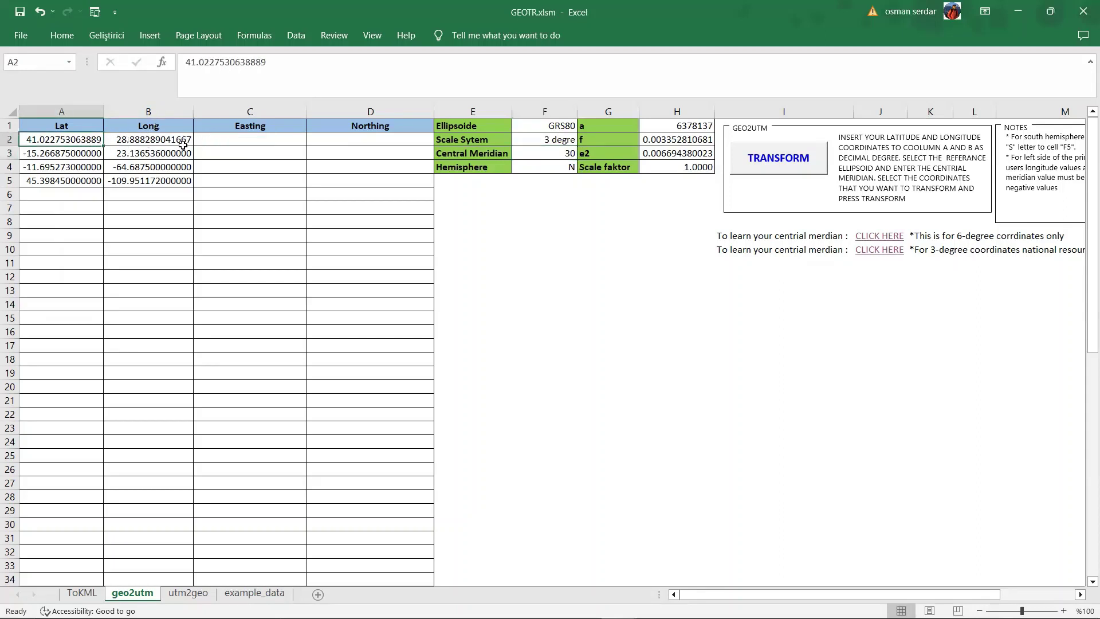
click(564, 145)
click(568, 157)
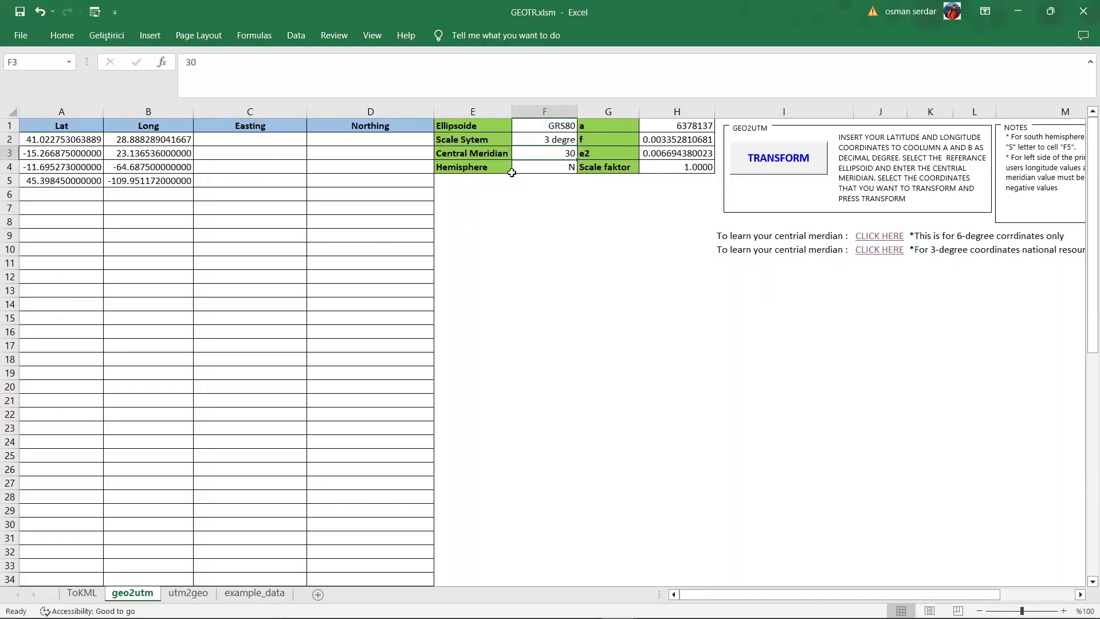
click(871, 250)
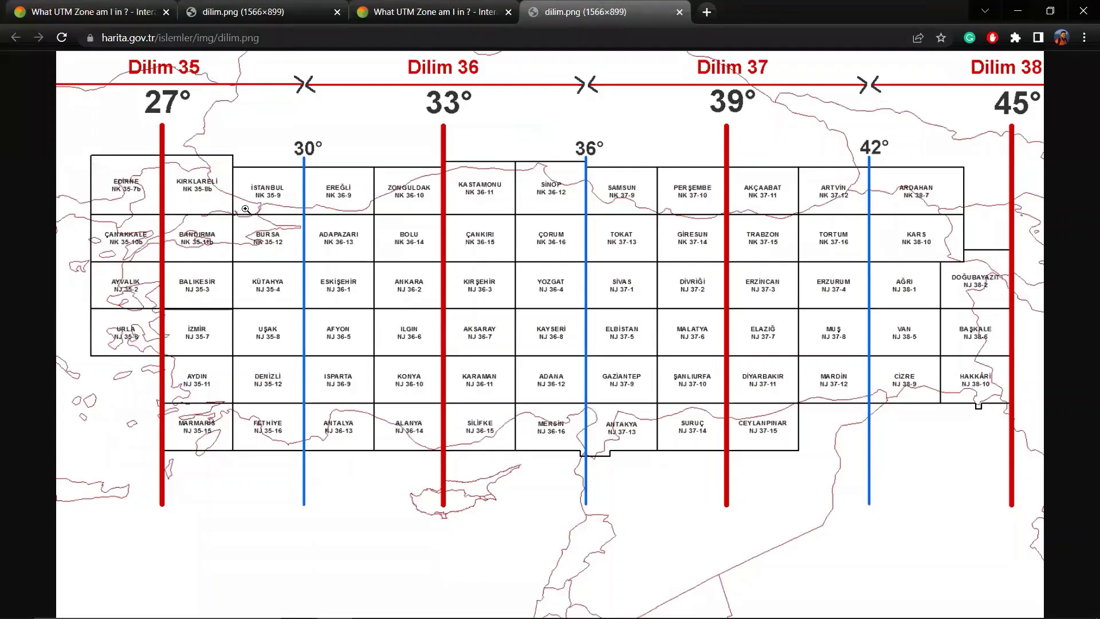
click(1050, 10)
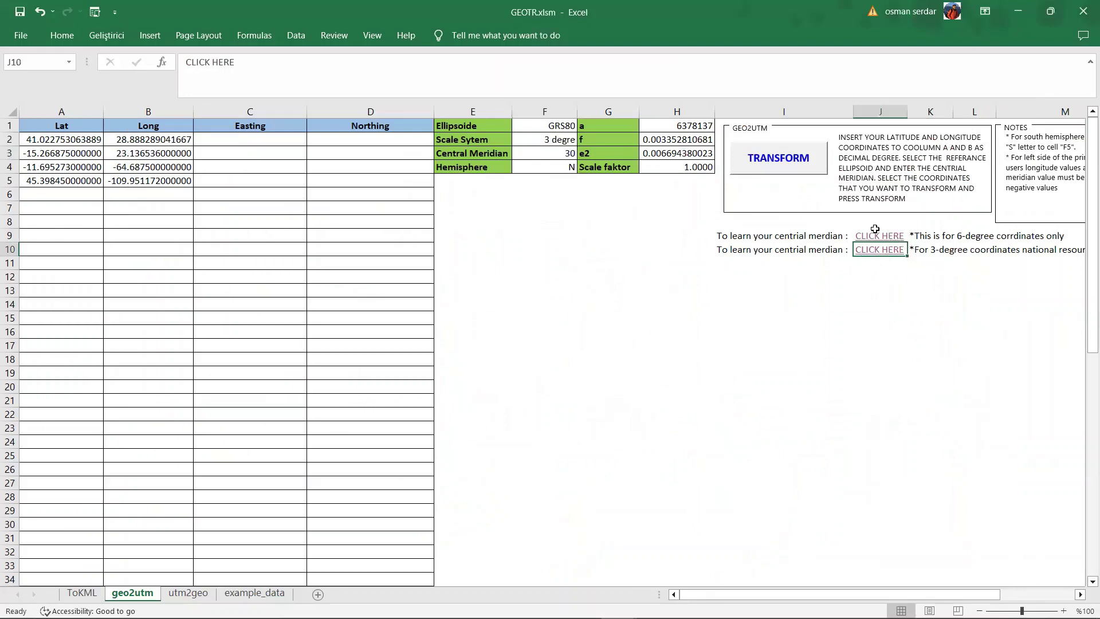
Transform the first latitude/longitude pair in row 2 to UTM and select its easting and northing.
click(77, 140)
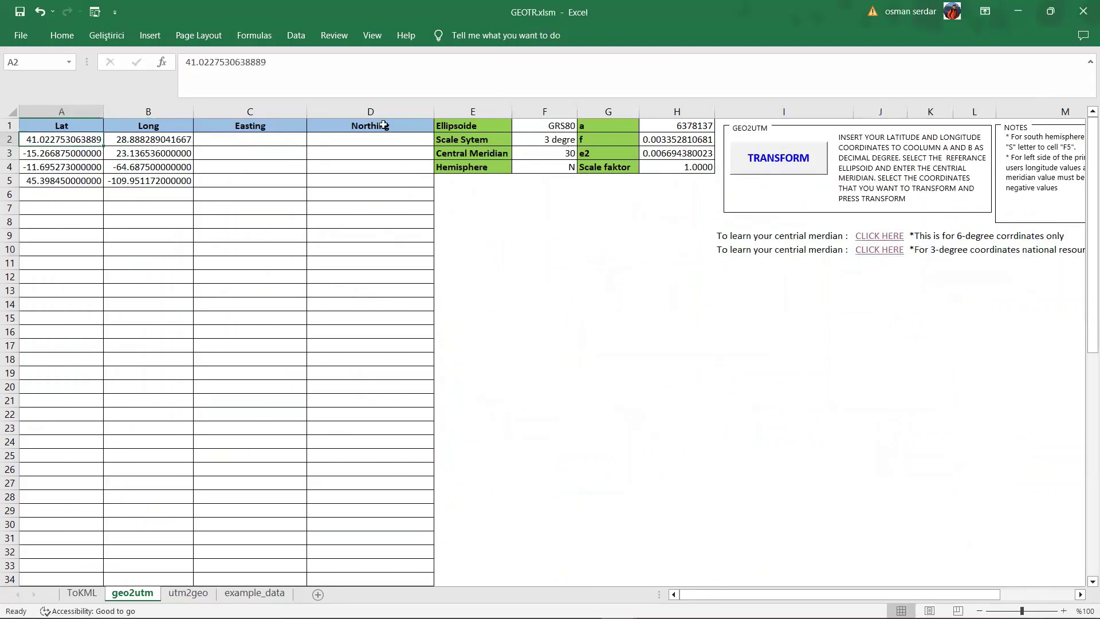
click(755, 169)
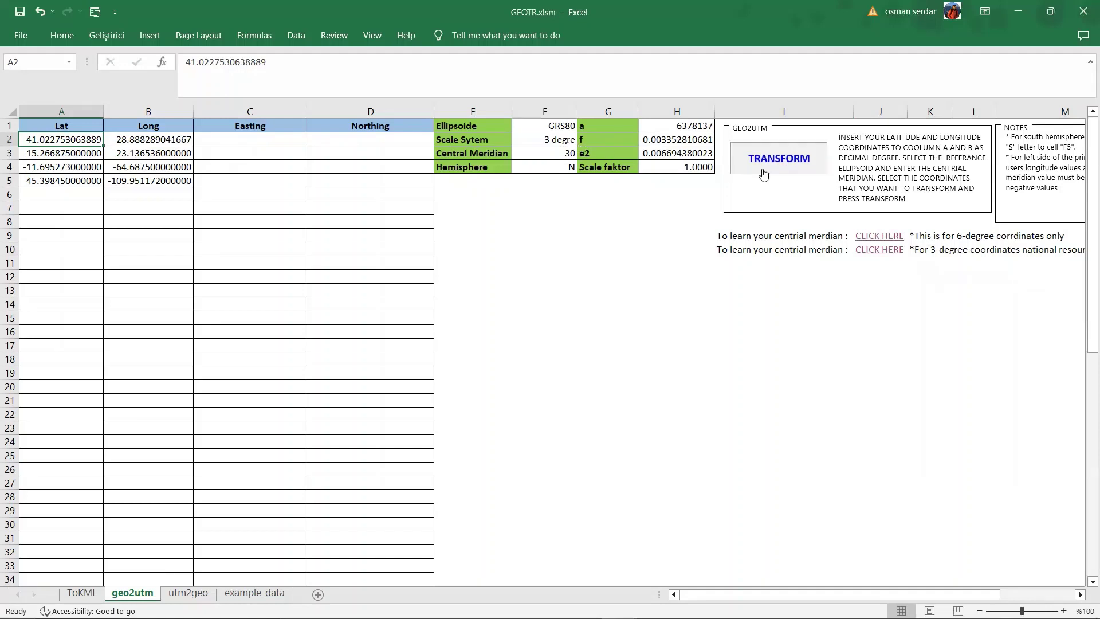
drag(285, 144, 366, 144)
click(347, 142)
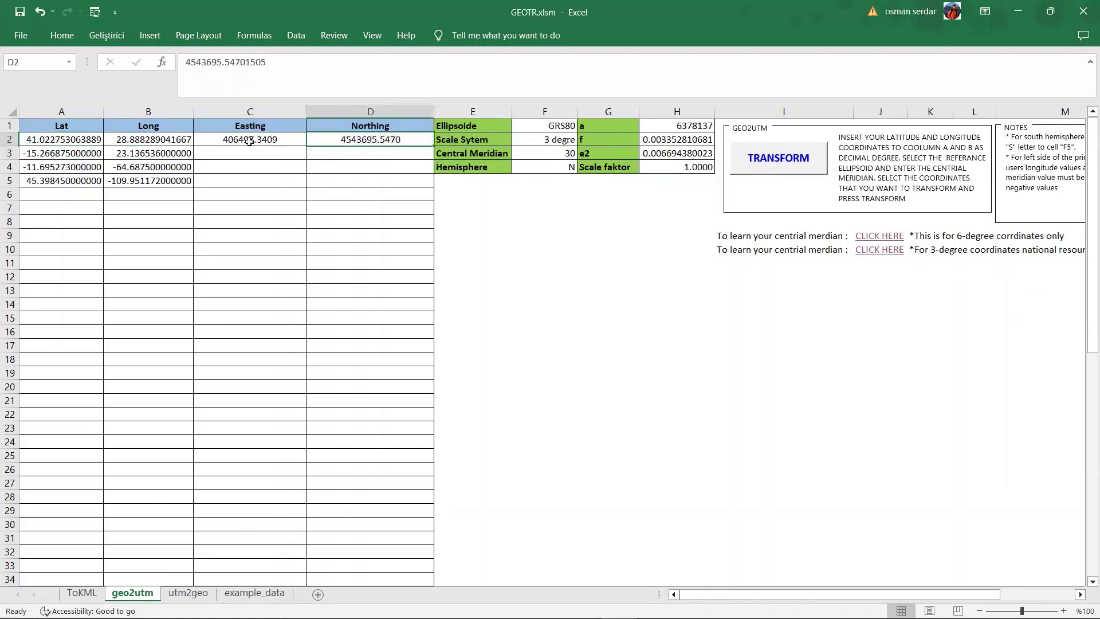
drag(252, 139, 353, 141)
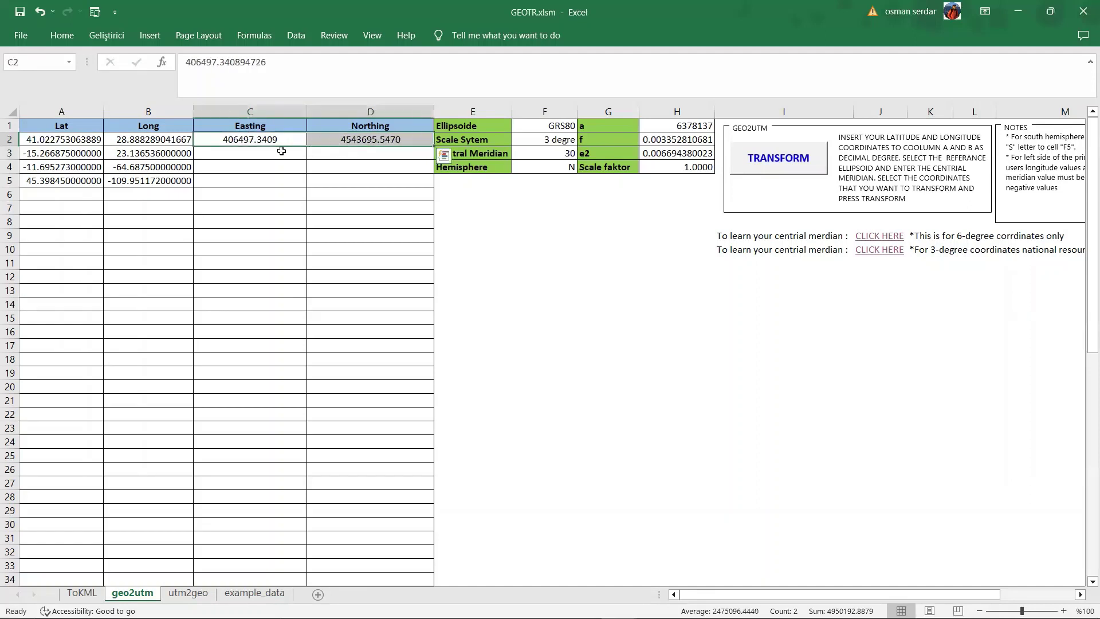
Set the scale system in cell F2 to 6 Degre for the second coordinate pair in row 3.
click(84, 155)
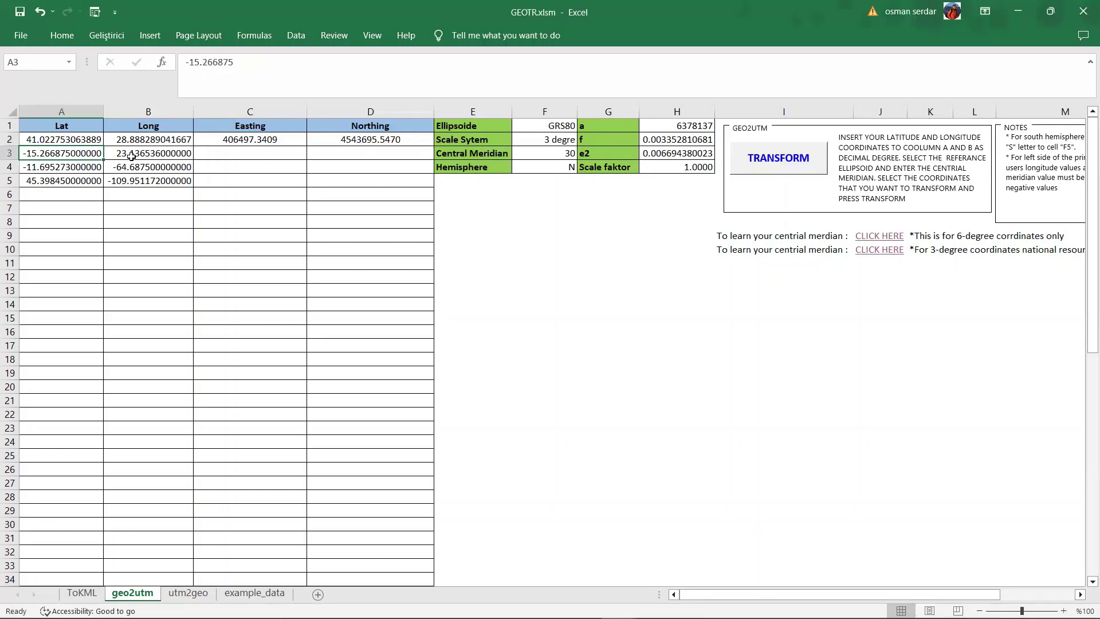
click(546, 141)
click(583, 140)
click(560, 160)
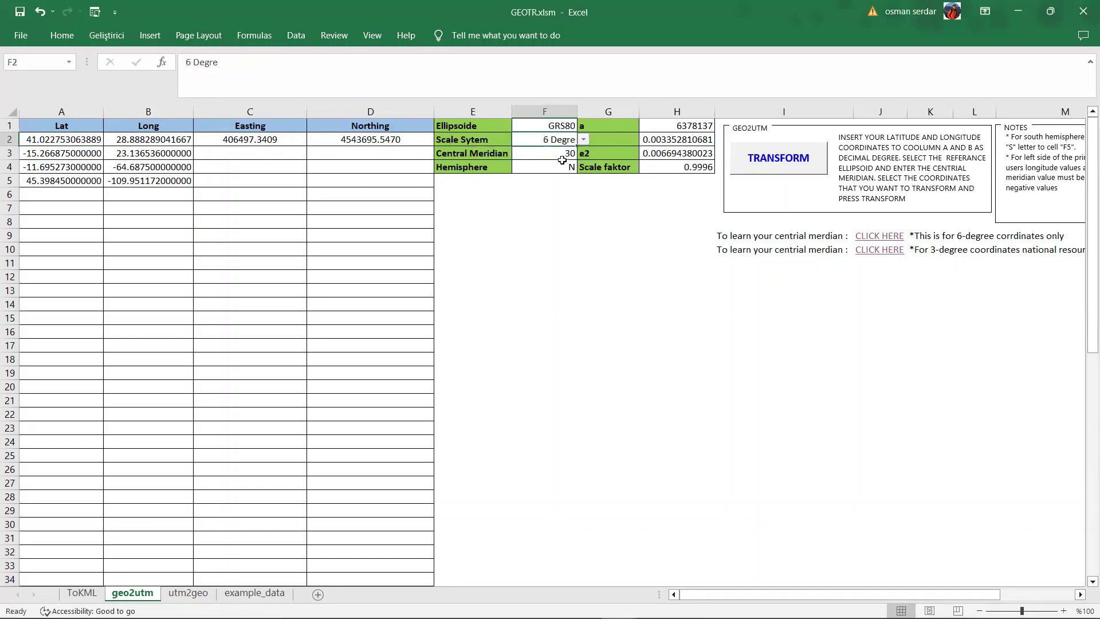
Set the hemisphere in cell F4 to S for the second coordinate pair.
click(562, 159)
click(563, 166)
text(s)
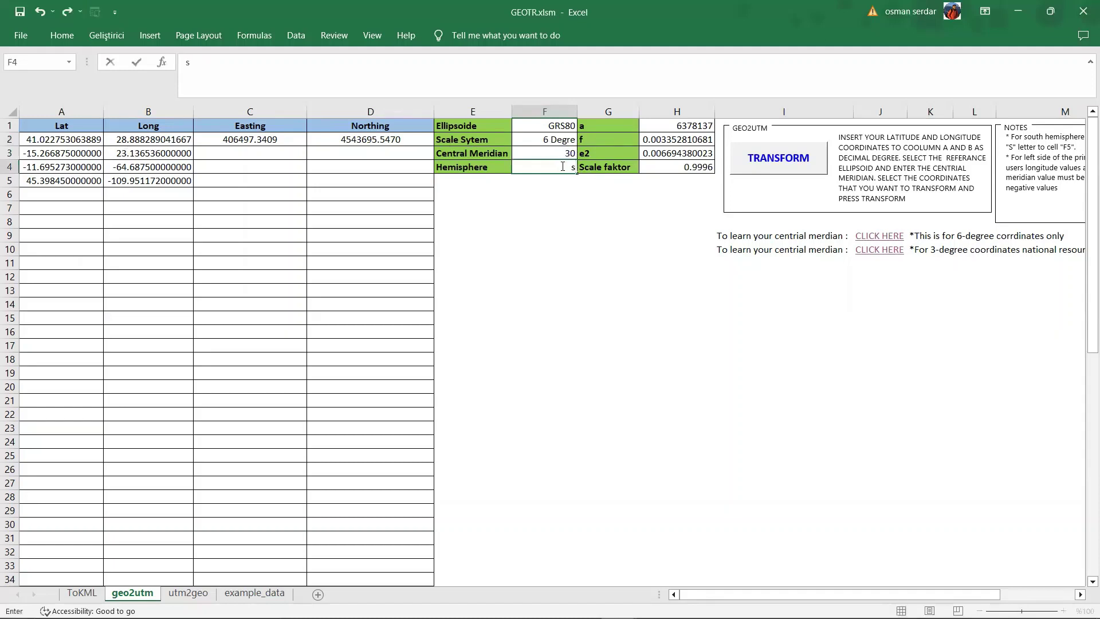
key(Return)
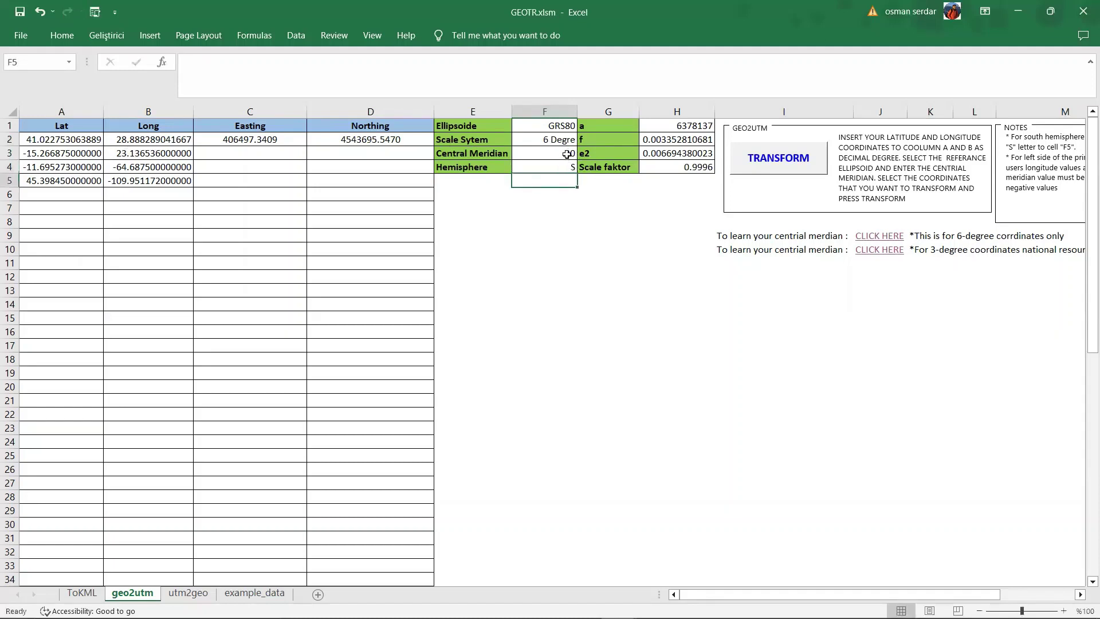
Look up the central meridian for the row 3 point on the linked 6-degree UTM zone map, then return to the workbook.
click(566, 154)
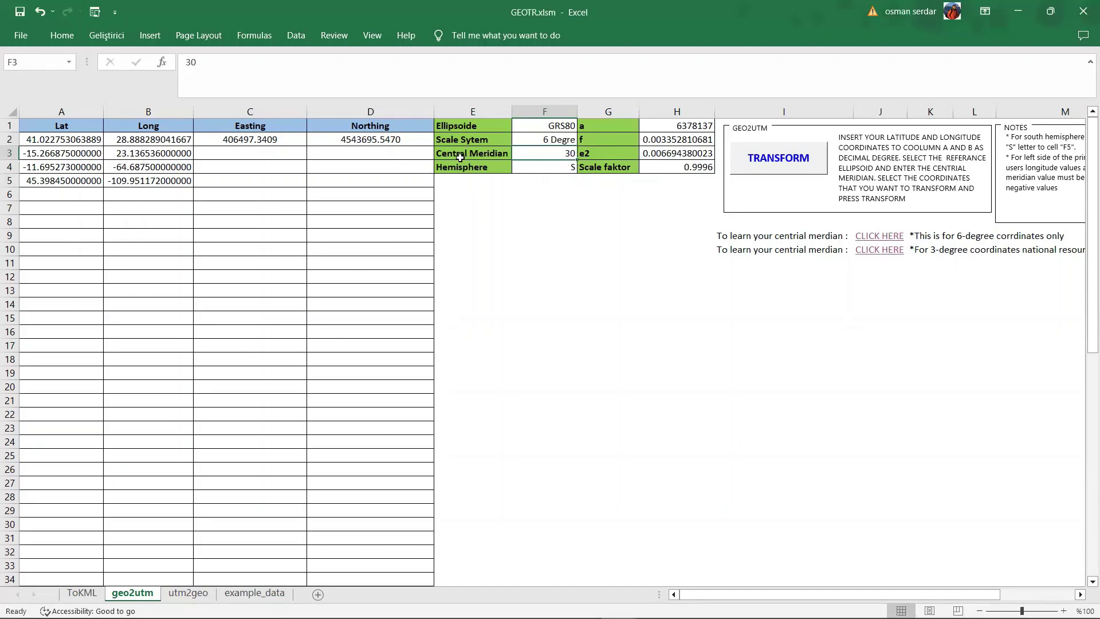
click(872, 239)
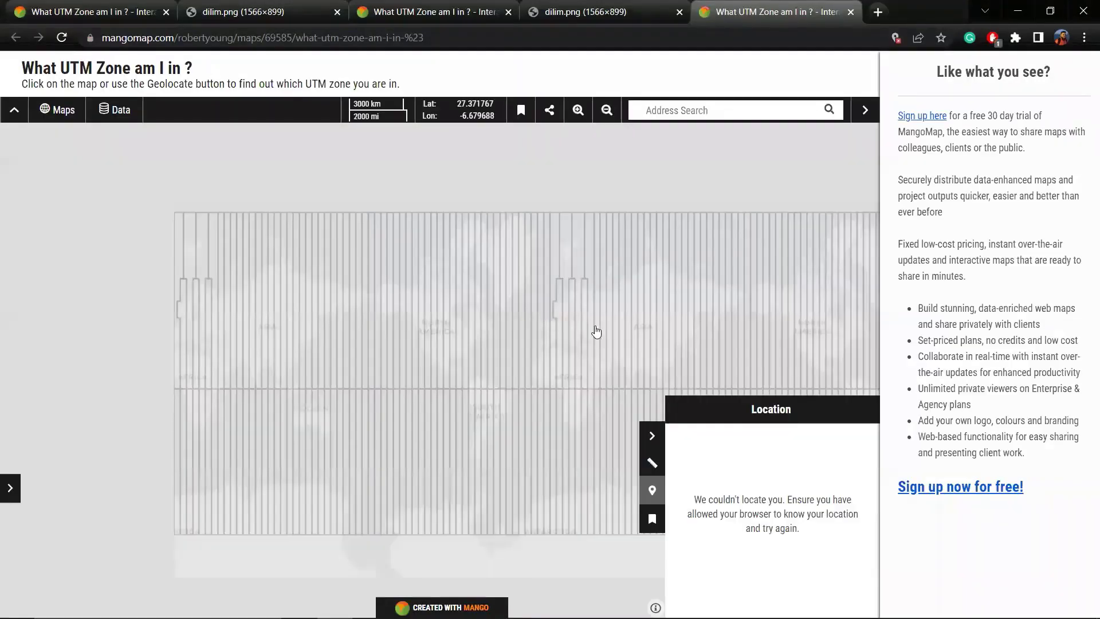
scroll(579, 381, up, 4)
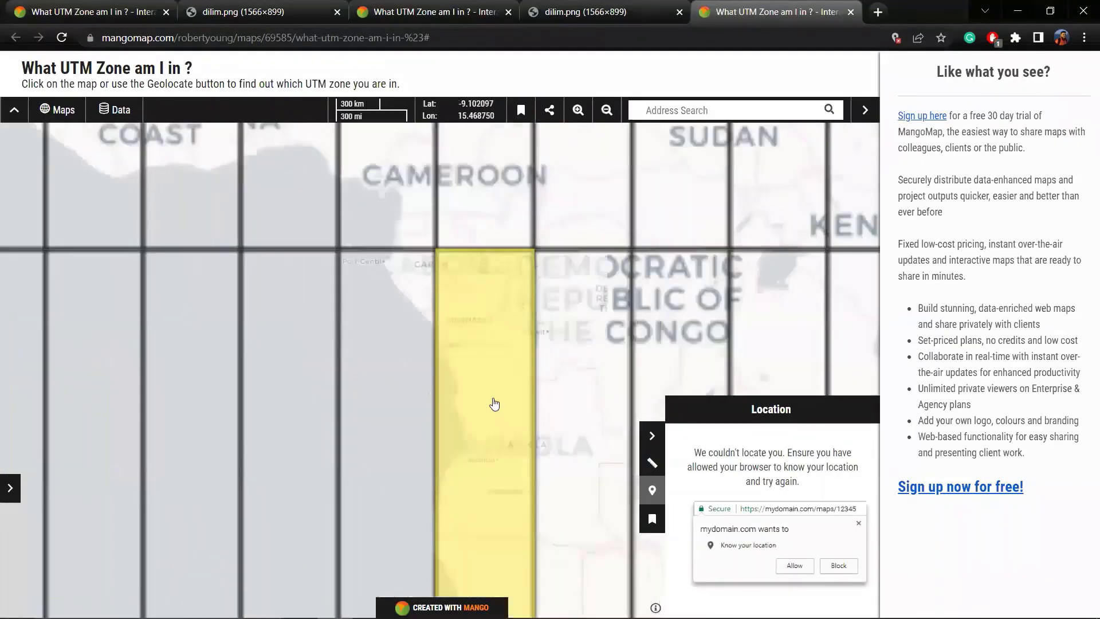
scroll(500, 441, down, 3)
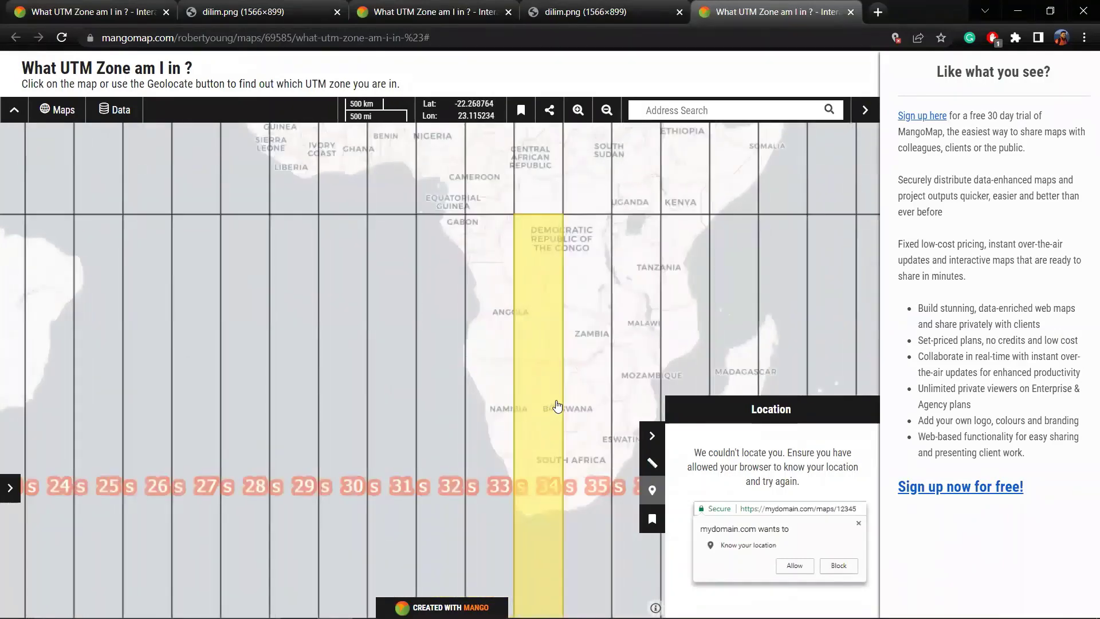
click(559, 362)
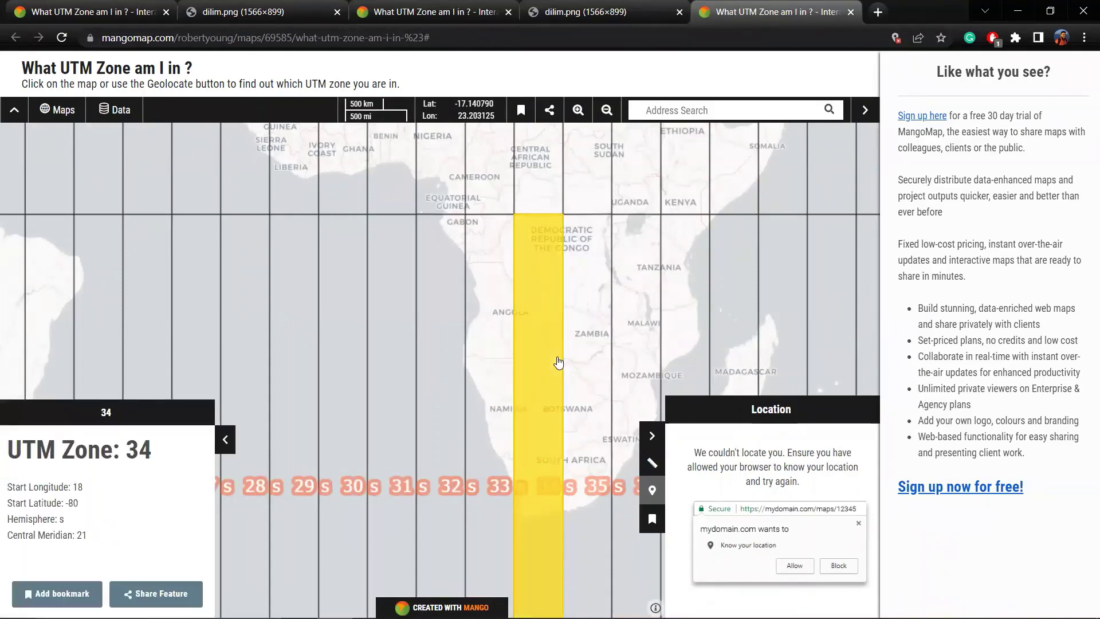
drag(92, 543, 67, 536)
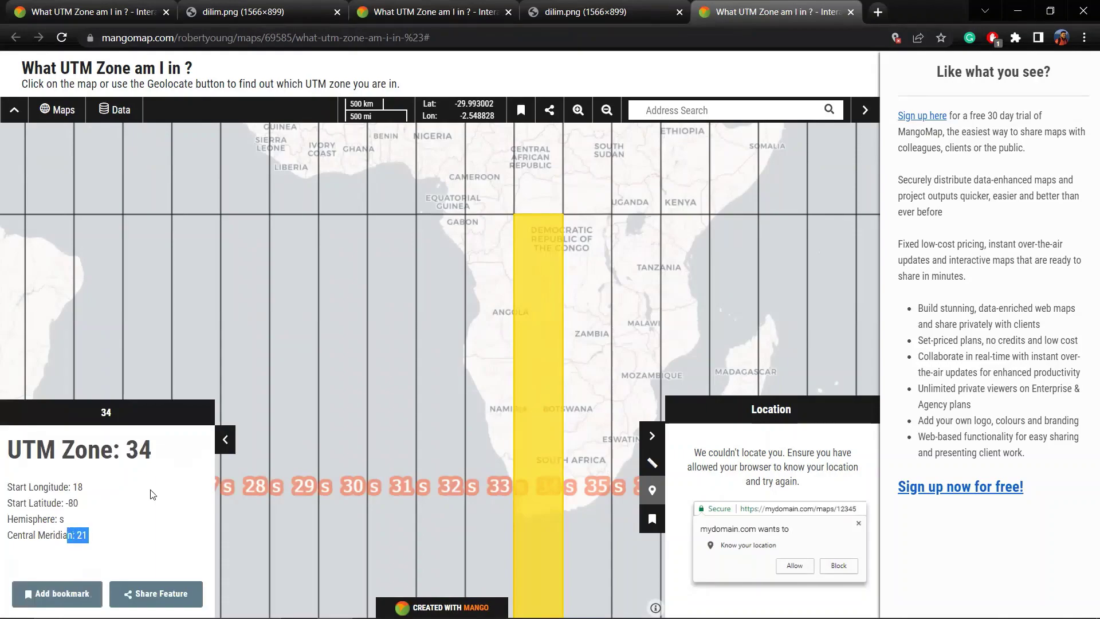
click(1017, 11)
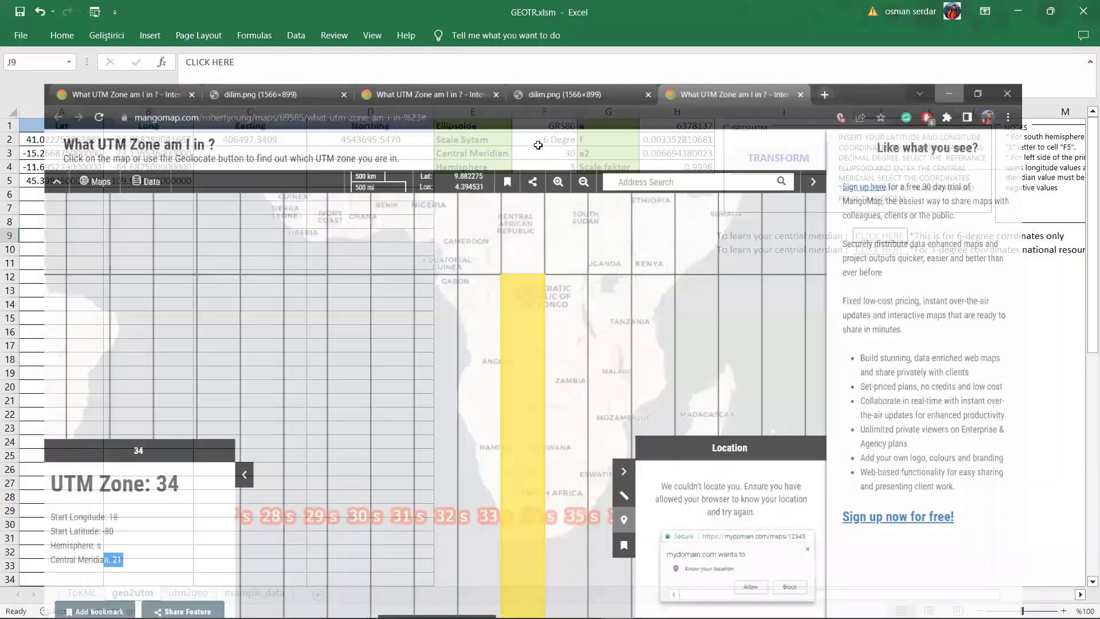
Set the central meridian in cell F3 to 21 and transform the row 3 latitude/longitude pair to UTM.
click(570, 152)
text(21)
key(Return)
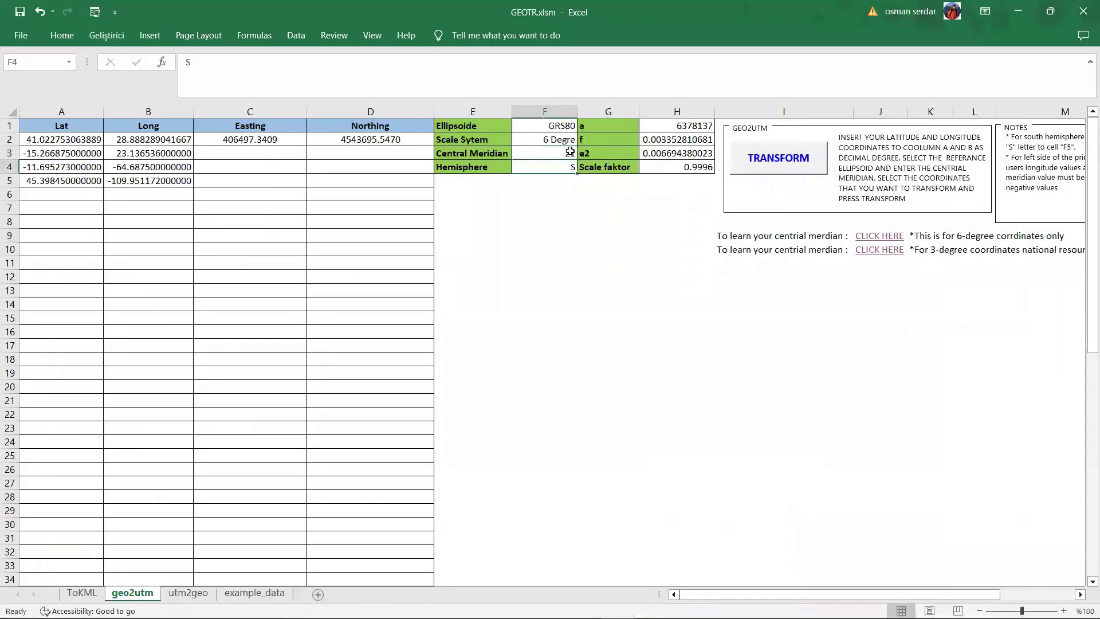
click(86, 153)
click(785, 165)
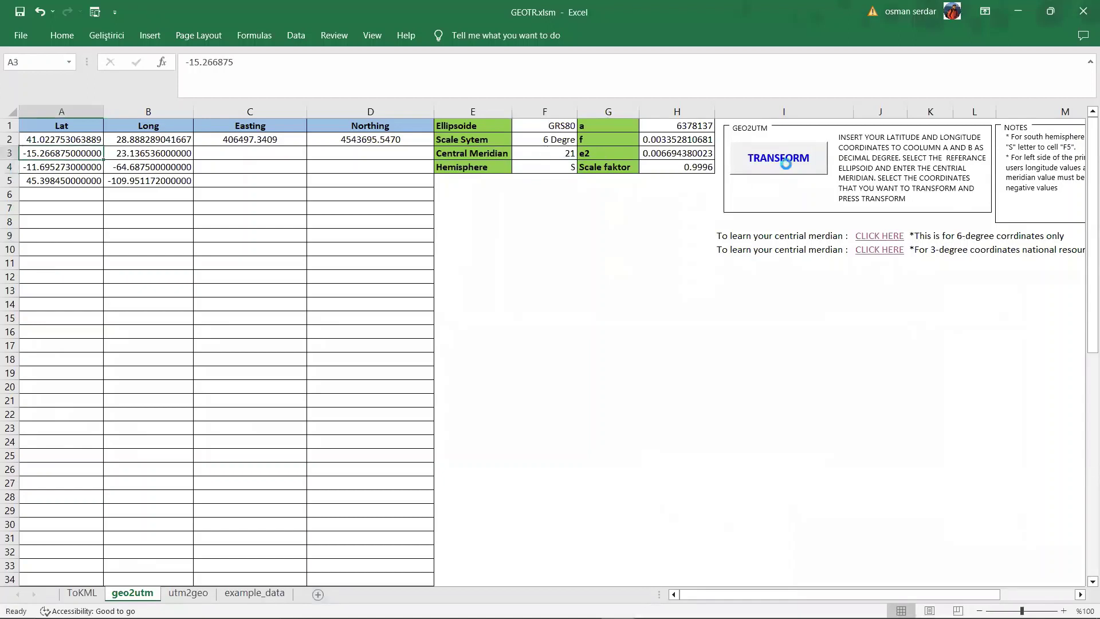
Set the central meridian in cell F3 to -63 and transform the row 4 coordinate pair to UTM.
click(67, 168)
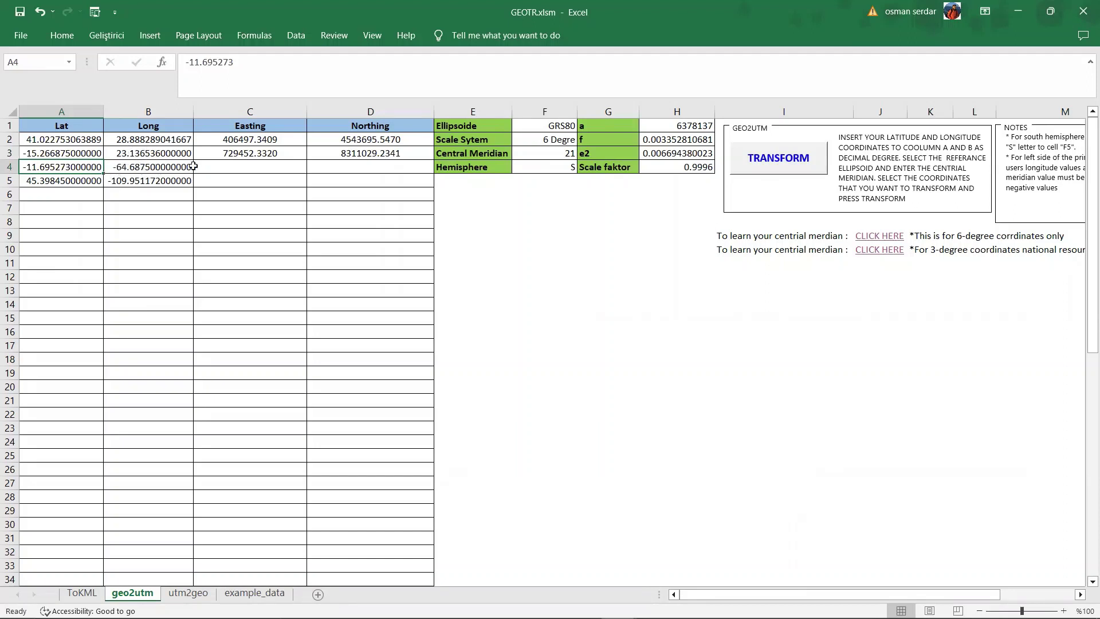
click(561, 149)
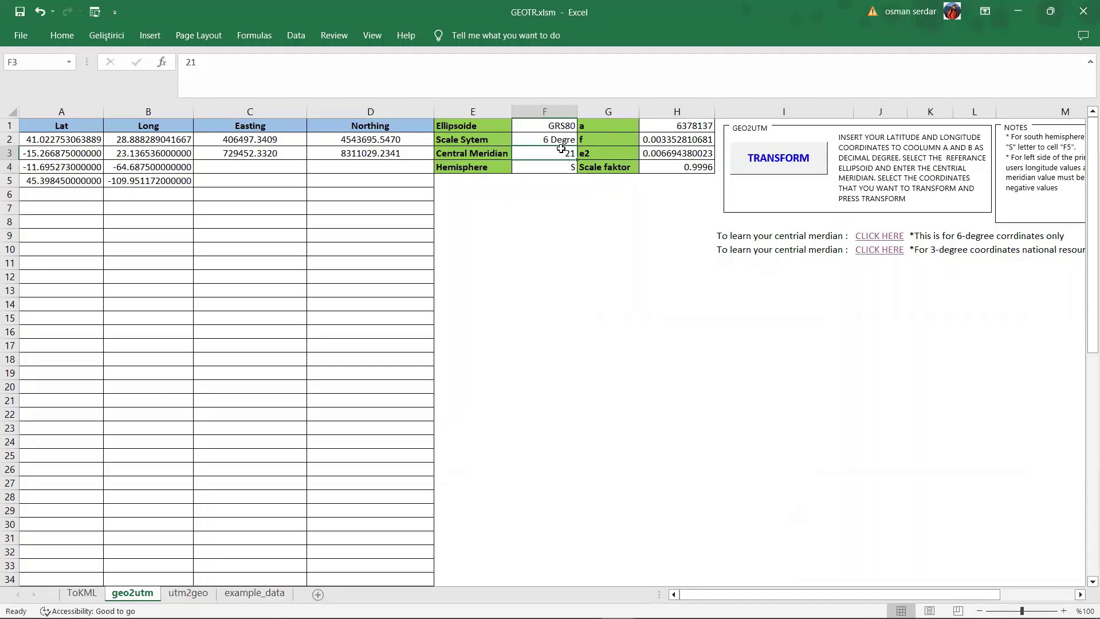
text(-63)
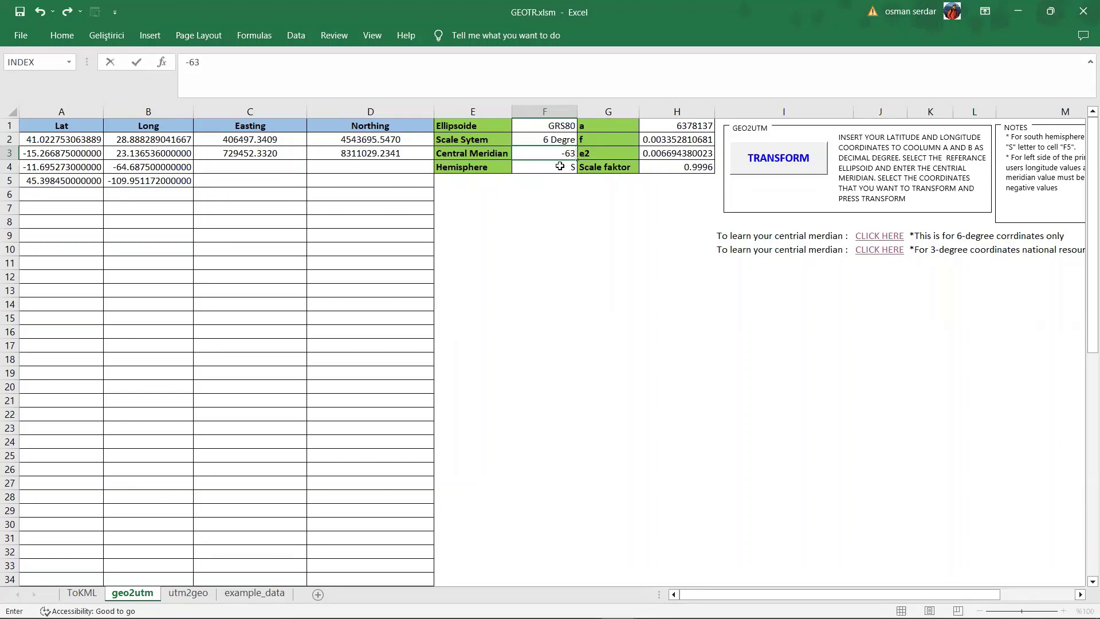
click(560, 166)
drag(91, 166, 132, 166)
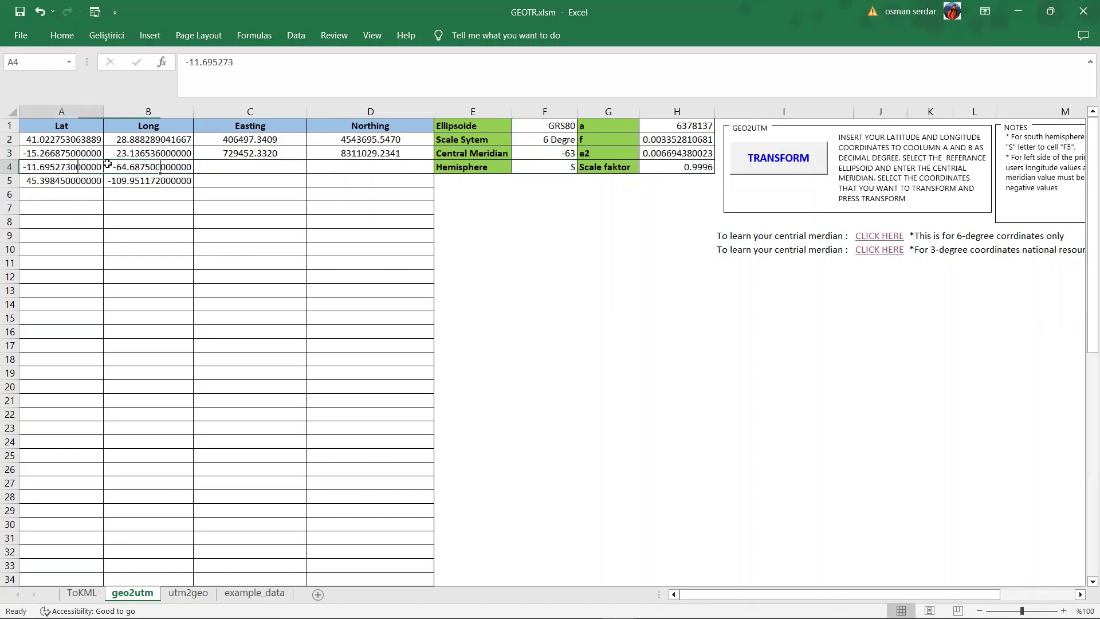
click(760, 163)
Set the central meridian in cell F3 to -111 for the row 5 coordinate pair.
click(92, 182)
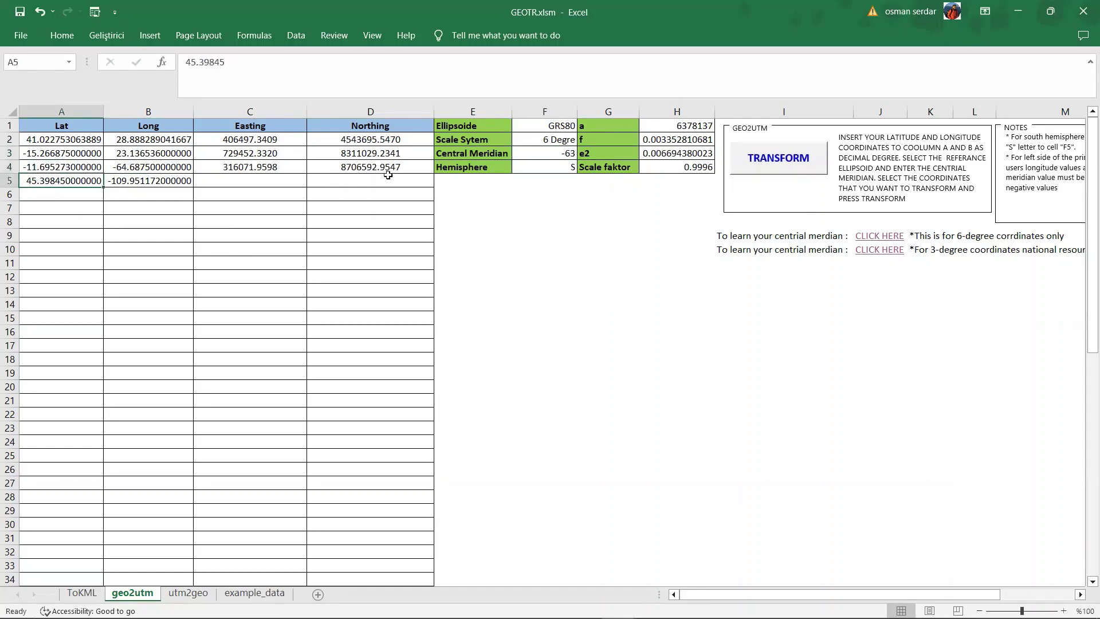
click(566, 153)
text(-11)
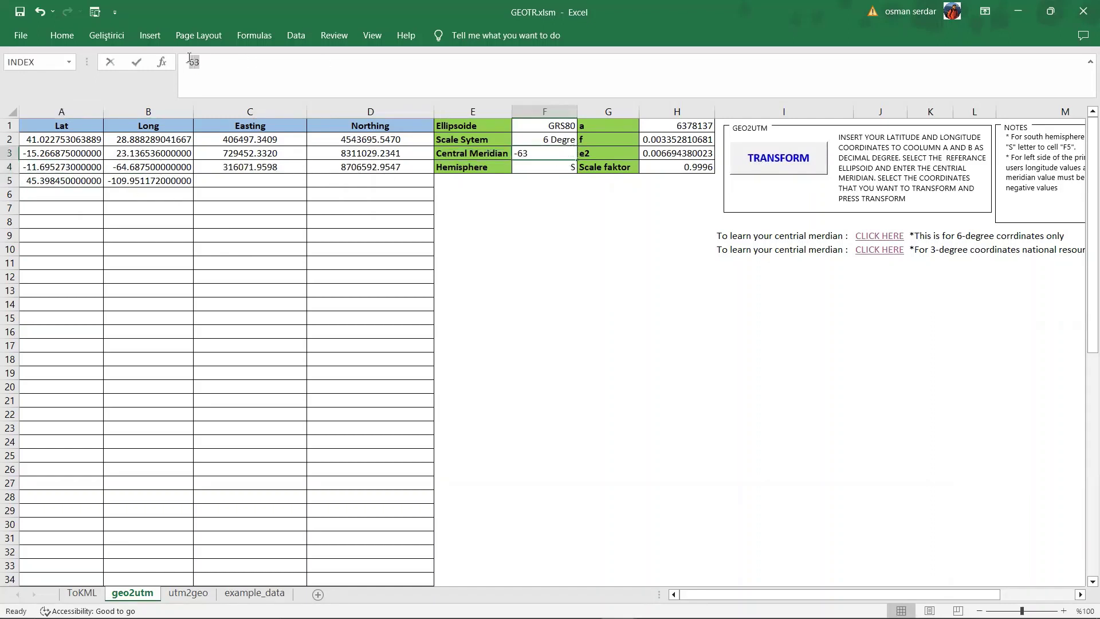
text(1)
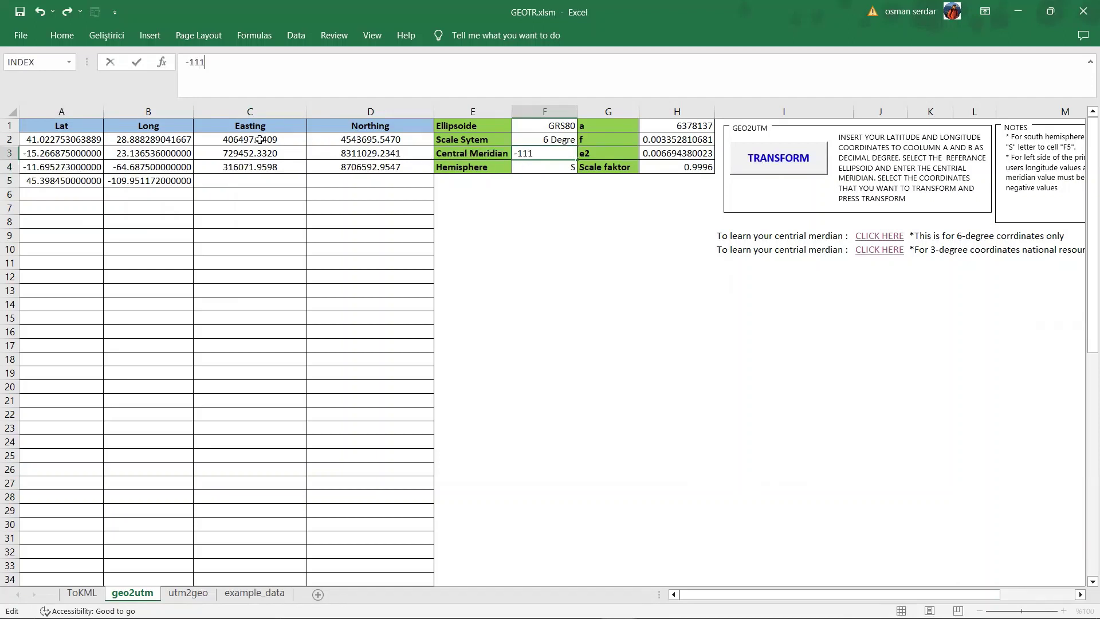
click(77, 179)
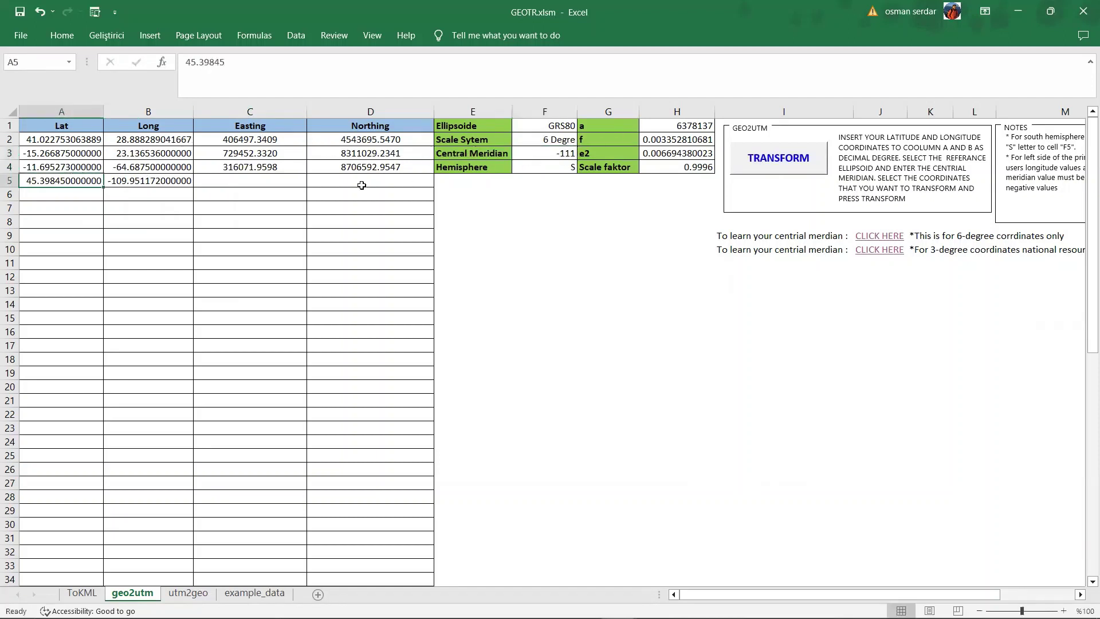
Set the hemisphere in cell F4 to N and transform the row 5 coordinate pair to UTM.
click(574, 165)
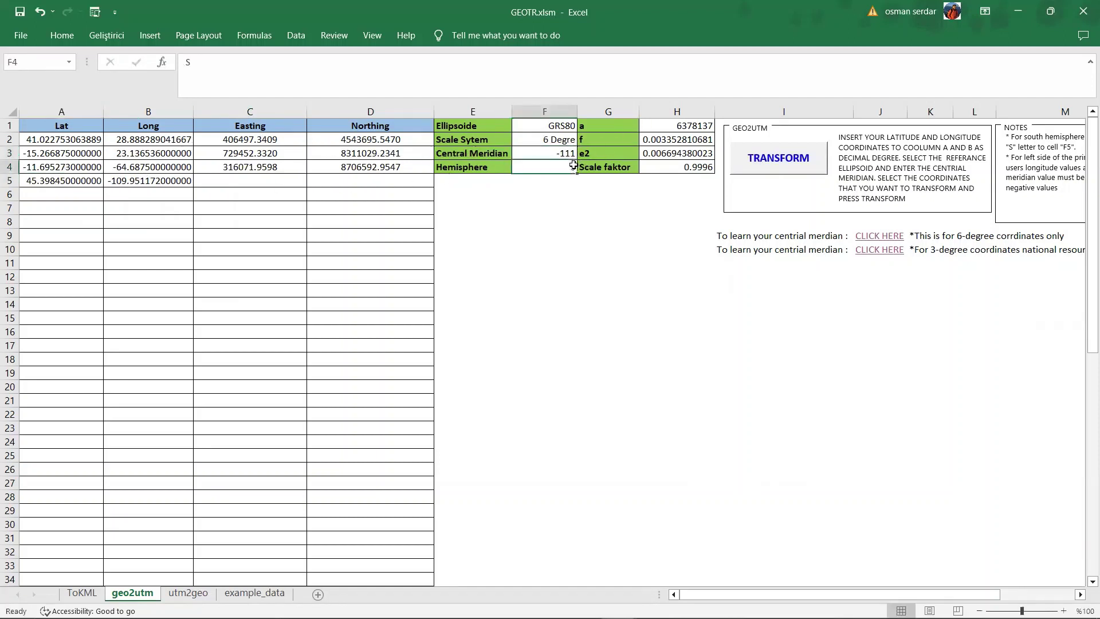
text(n)
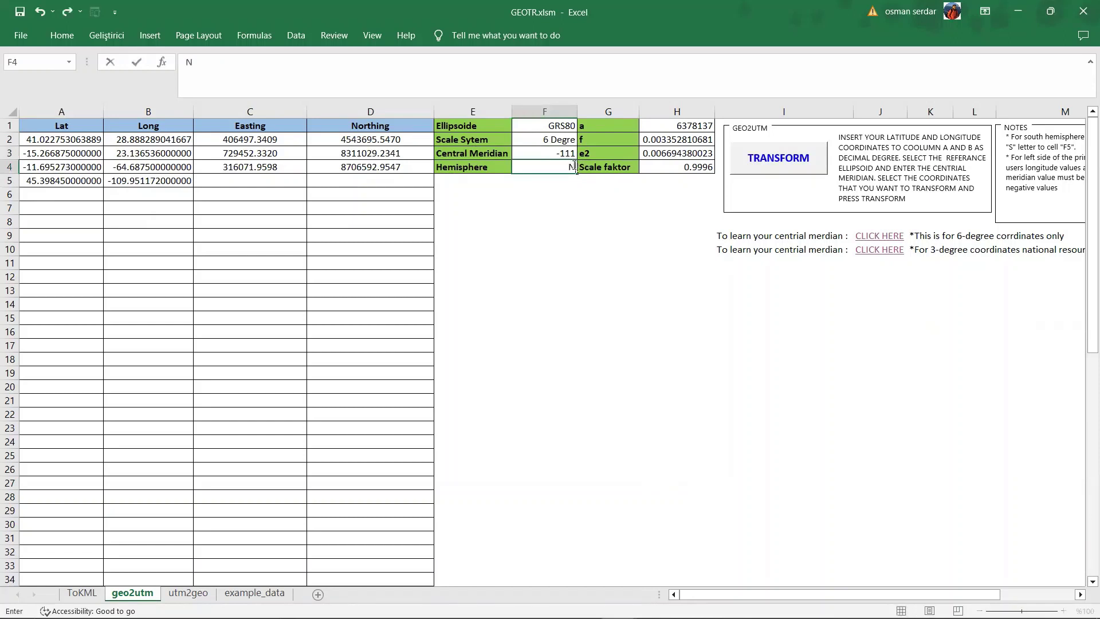
key(Return)
click(76, 180)
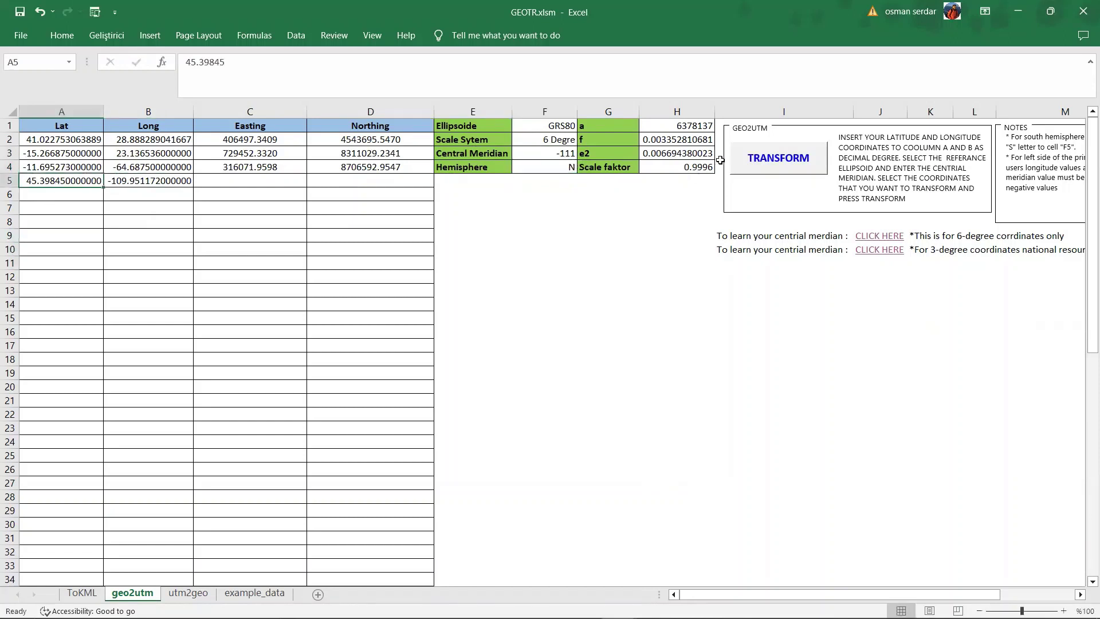
click(763, 162)
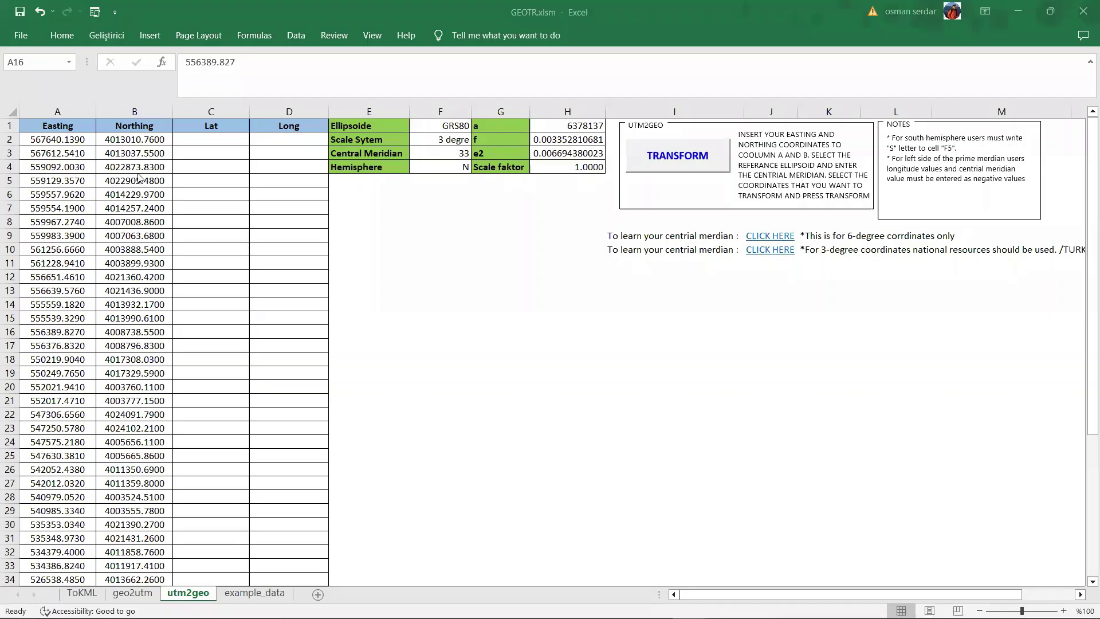
Review the utm2geo sheet's easting/northing list and its ellipsoid, scale system, central meridian and hemisphere settings.
click(53, 139)
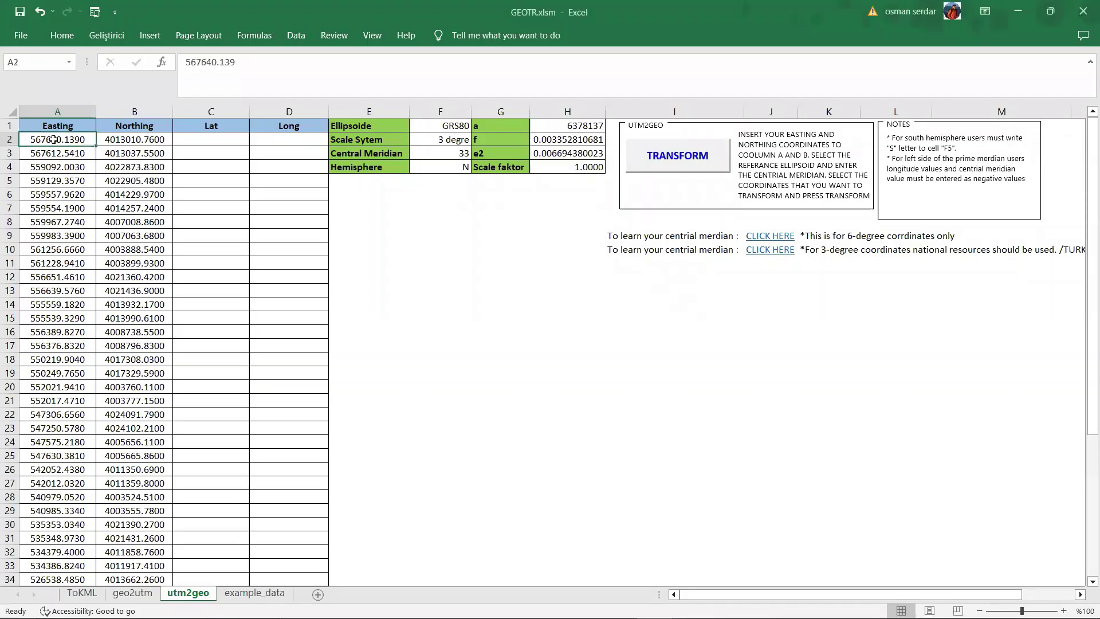
click(457, 129)
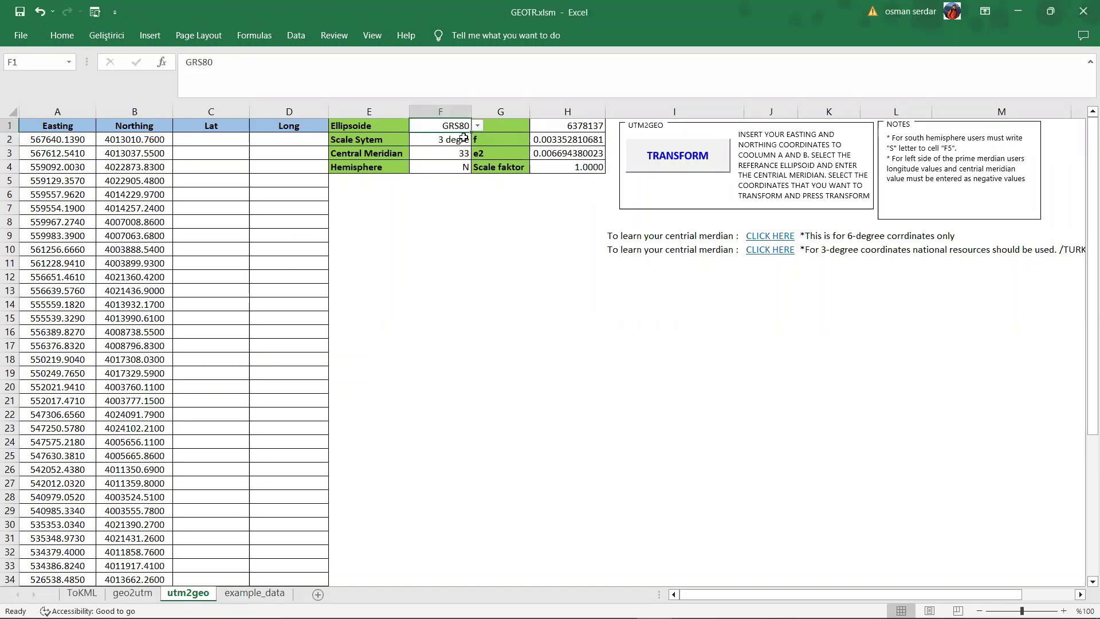
click(454, 141)
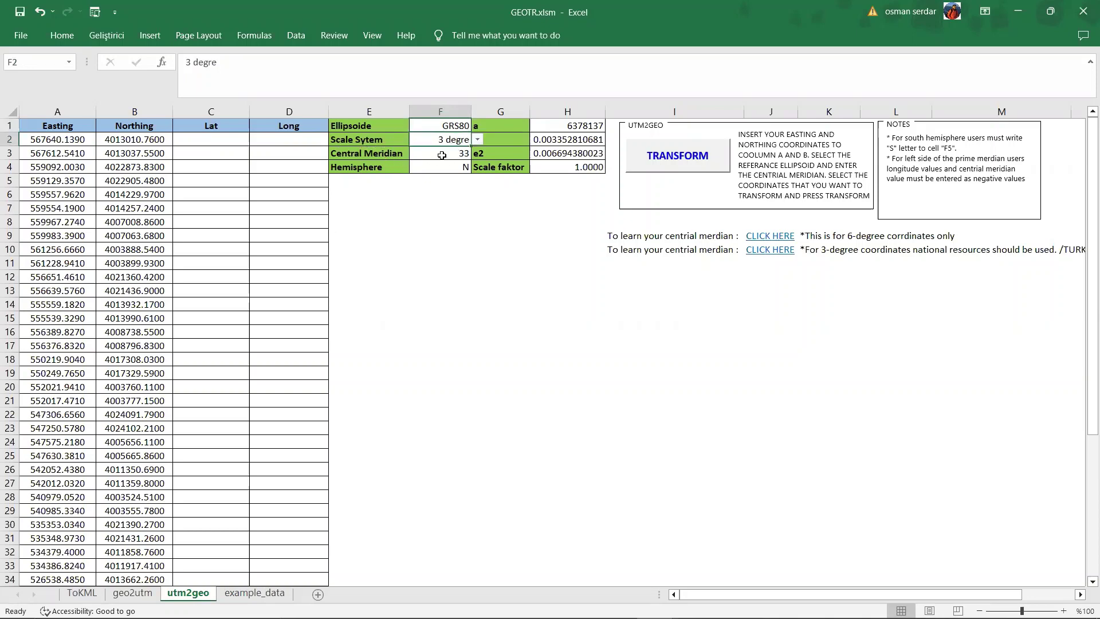
scroll(114, 333, down, 4)
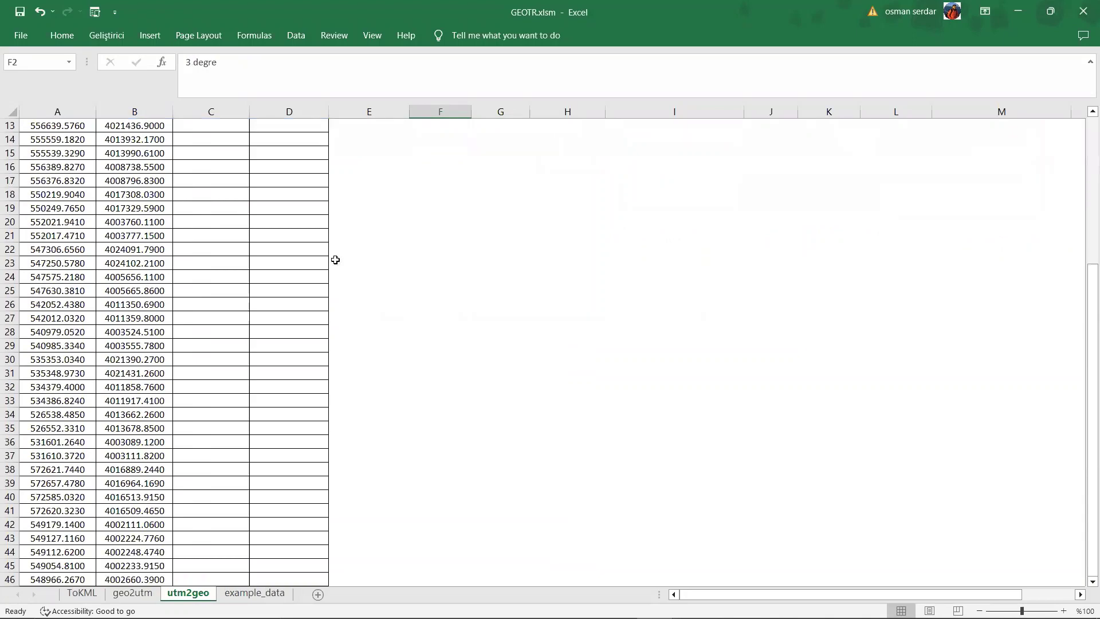
scroll(334, 257, up, 4)
click(469, 153)
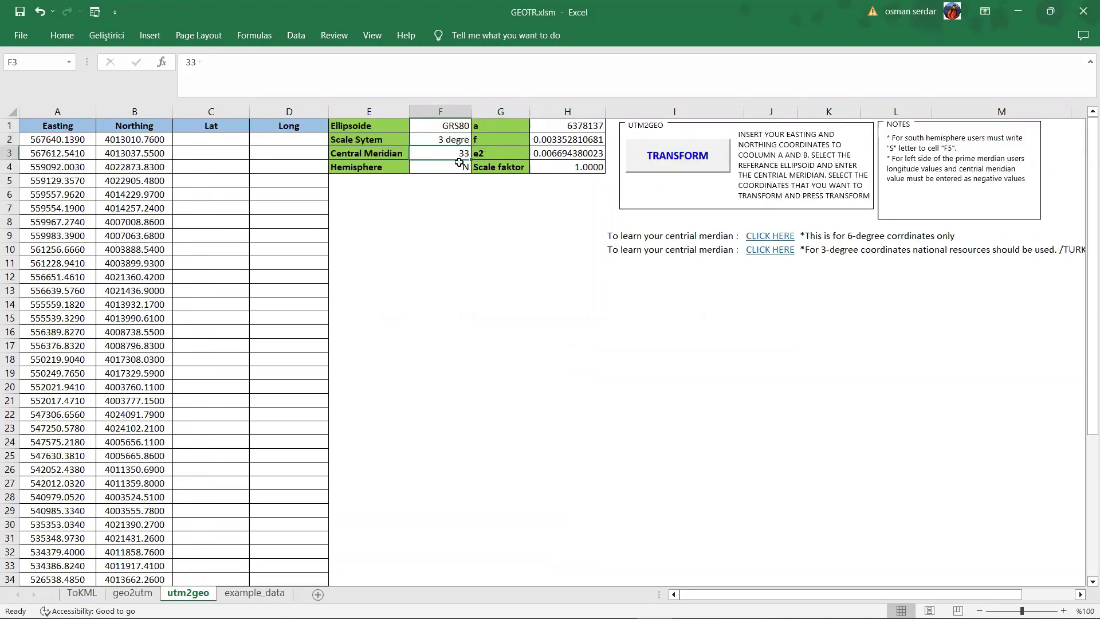
click(456, 165)
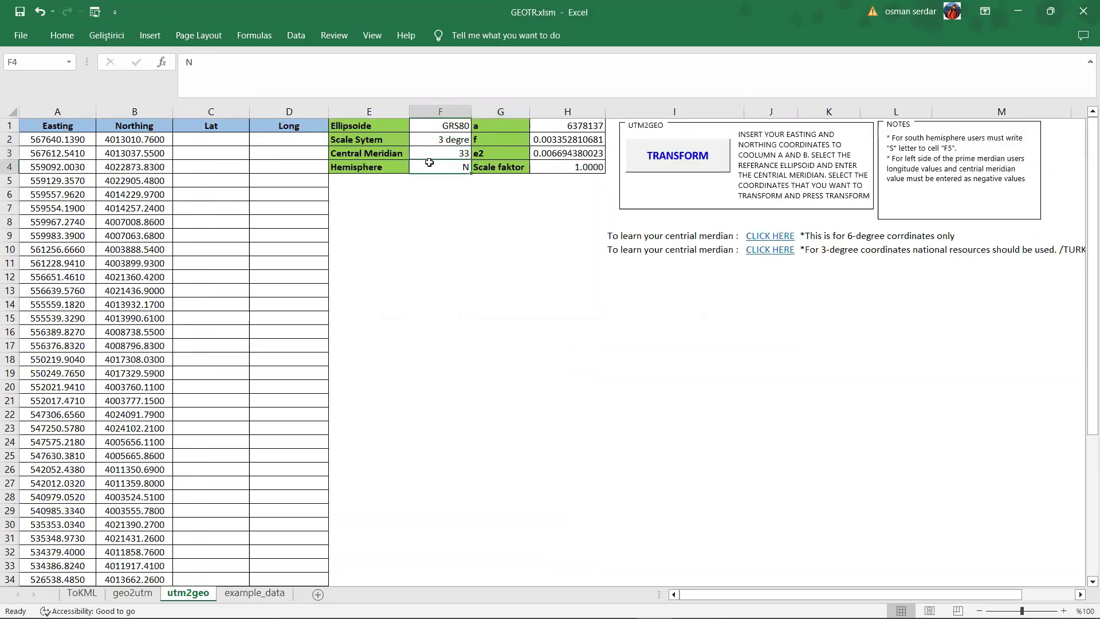
Select all easting values from A2 down on the utm2geo sheet and transform them to latitude and longitude.
drag(74, 141, 69, 578)
click(70, 140)
scroll(405, 298, up, 5)
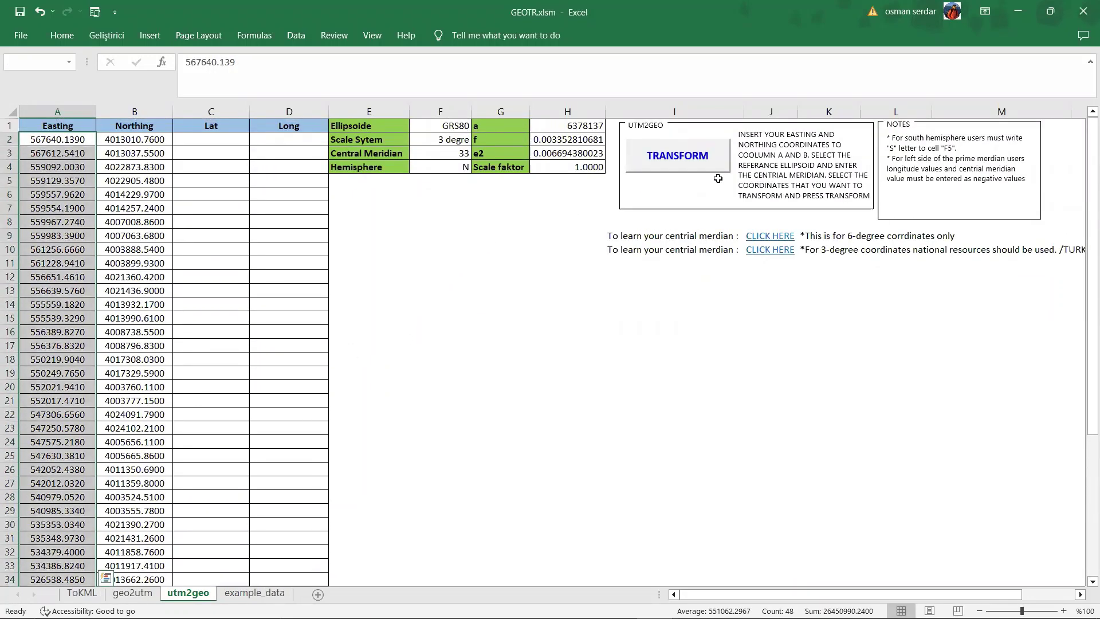
click(710, 166)
Copy all latitude and longitude results from utm2geo and paste them as values into the ToKML sheet starting at cell B2.
drag(217, 140, 286, 580)
key(ctrl+c)
scroll(331, 288, up, 4)
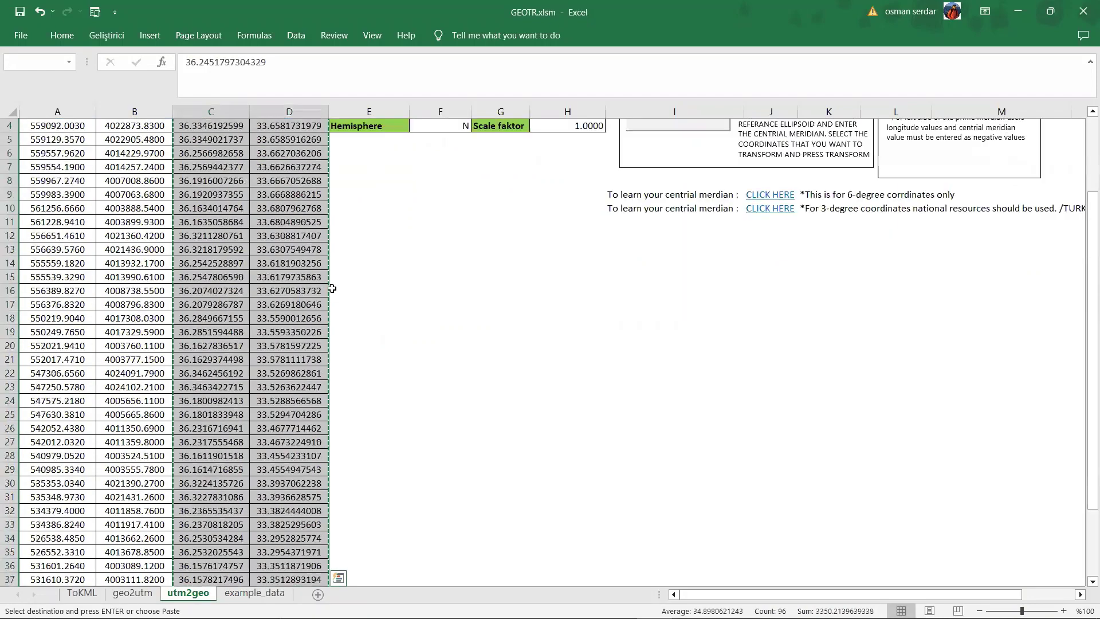
scroll(335, 289, up, 1)
click(83, 593)
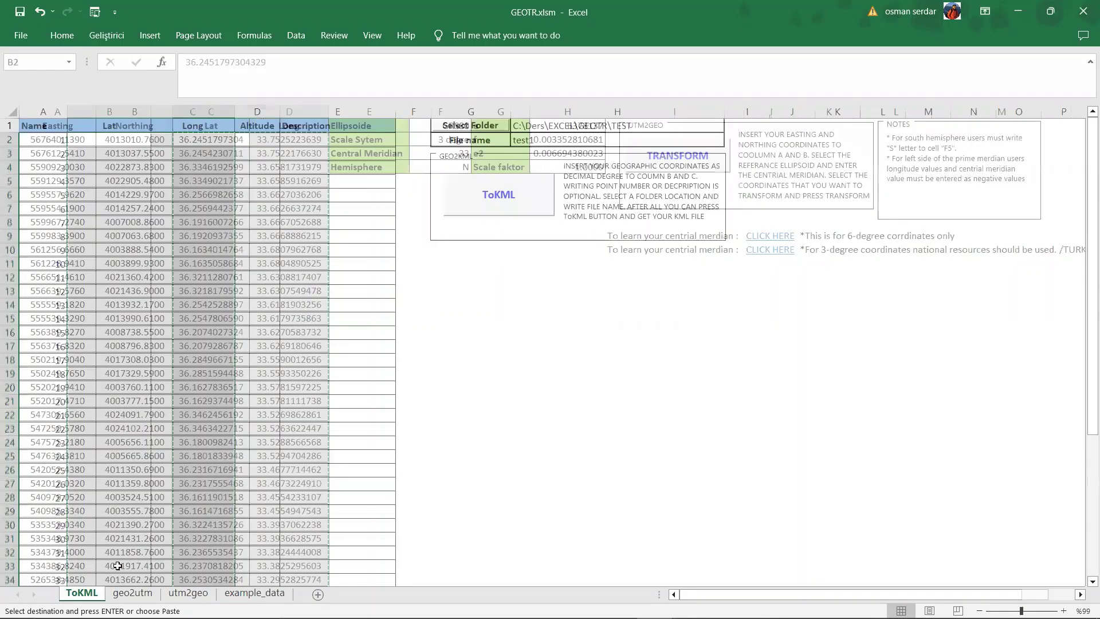
right_click(124, 144)
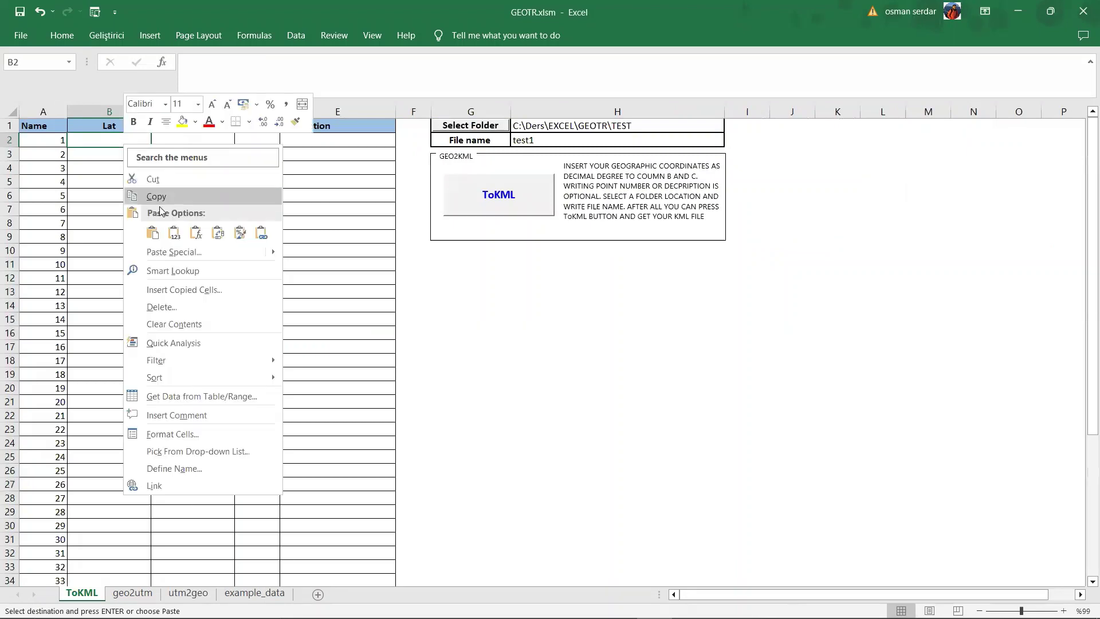
click(175, 234)
Choose the TEST folder inside C:\Ders\EXCEL\GEOTR as the target folder for the KML file.
click(604, 126)
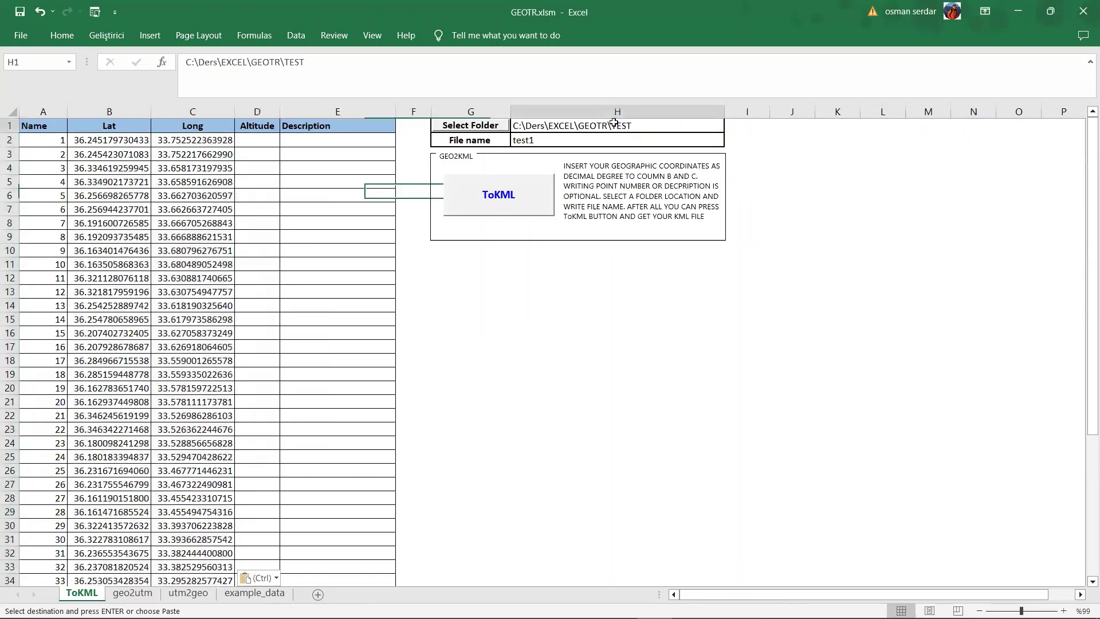
click(482, 126)
drag(160, 232, 161, 151)
click(72, 171)
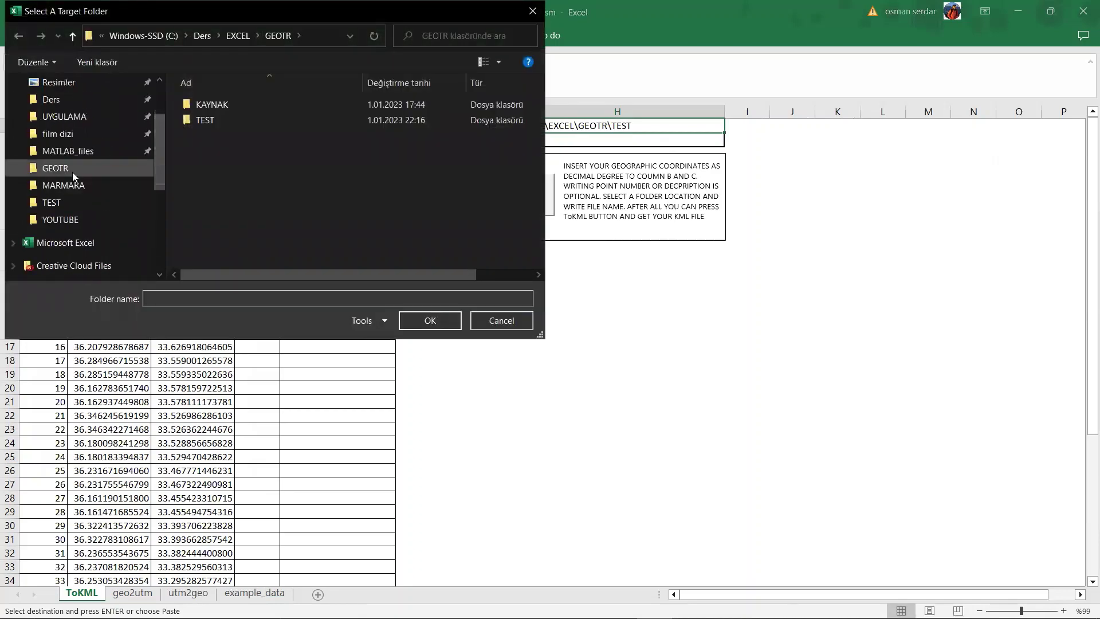
double_click(217, 119)
click(429, 320)
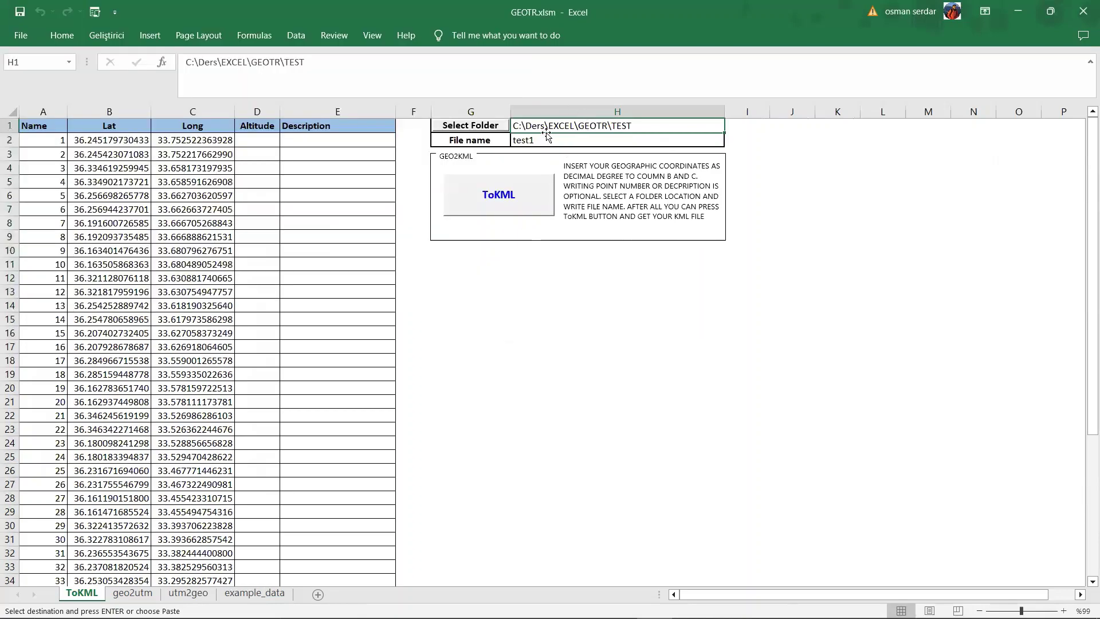
Change the KML file name in cell H2 to test2.
click(544, 141)
double_click(543, 140)
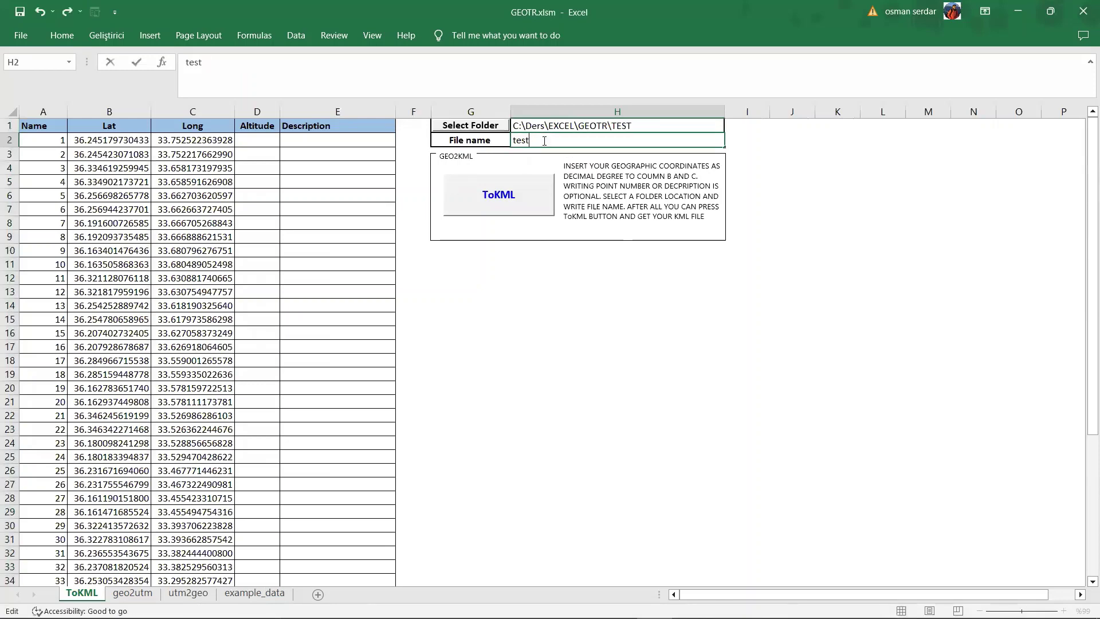
text(2)
click(611, 314)
Export all points from A2 down on the ToKML sheet to KML and close the startup tips in Google Earth Pro.
click(49, 139)
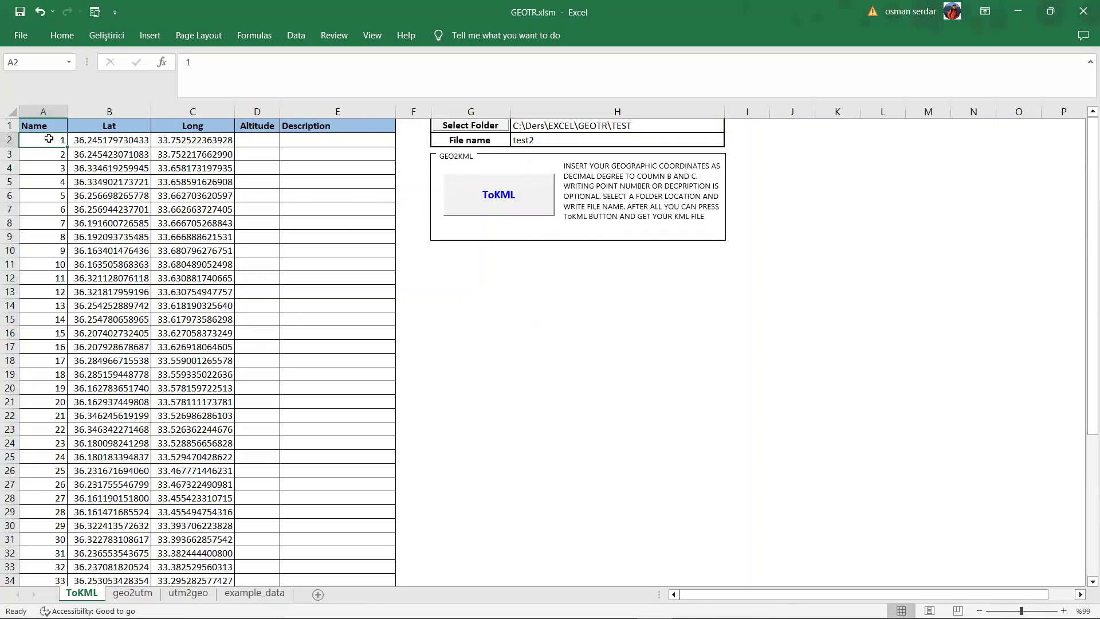
key(ctrl+shift+Down)
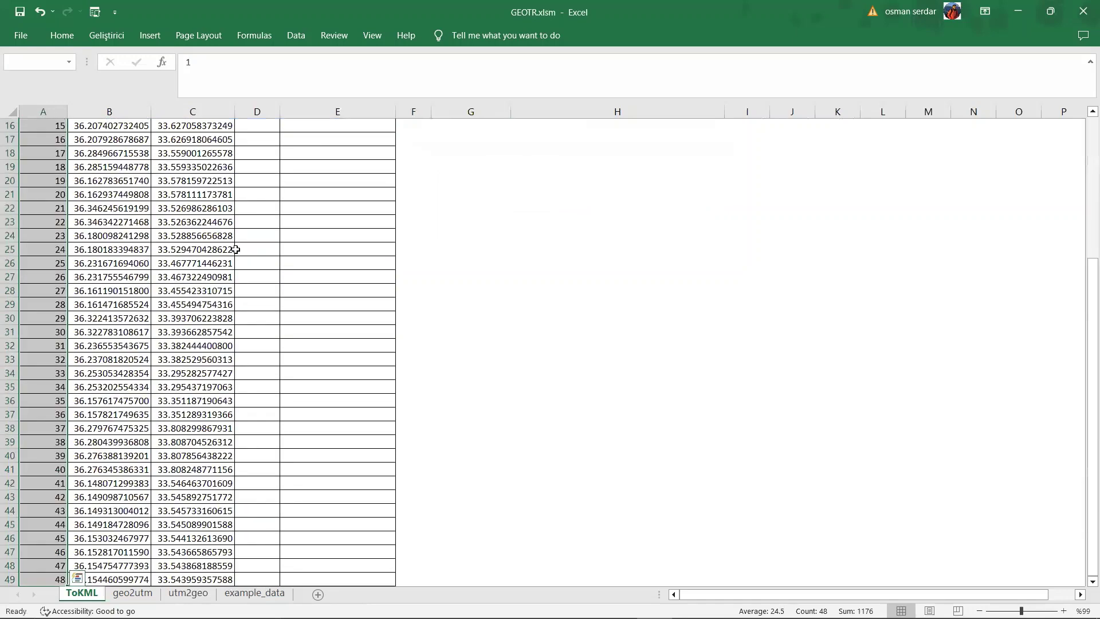
scroll(497, 219, up, 5)
click(544, 198)
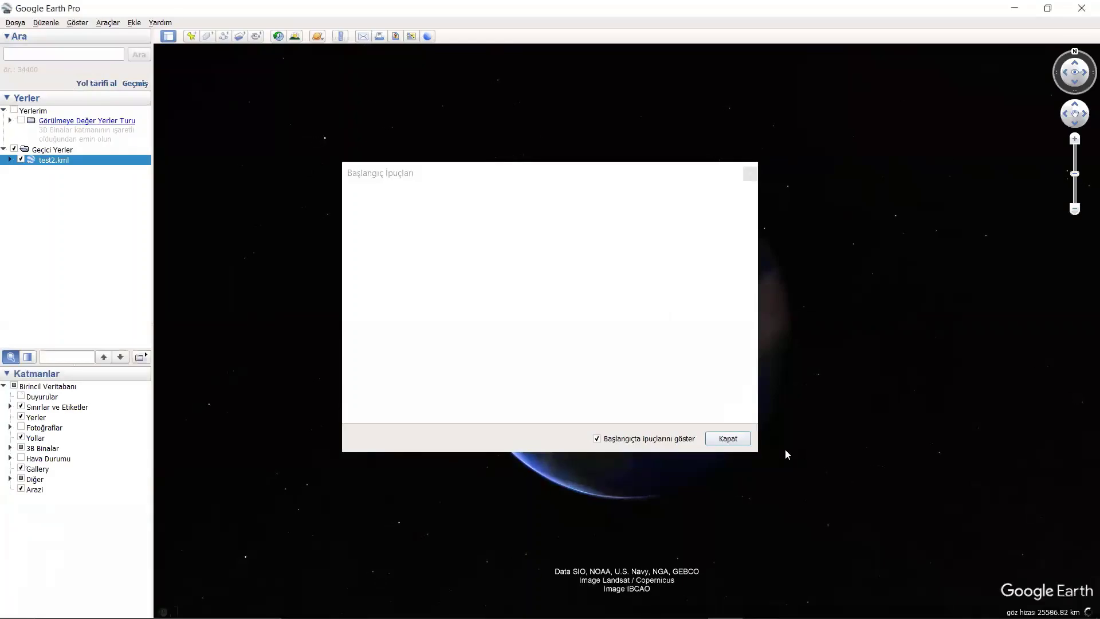
click(728, 438)
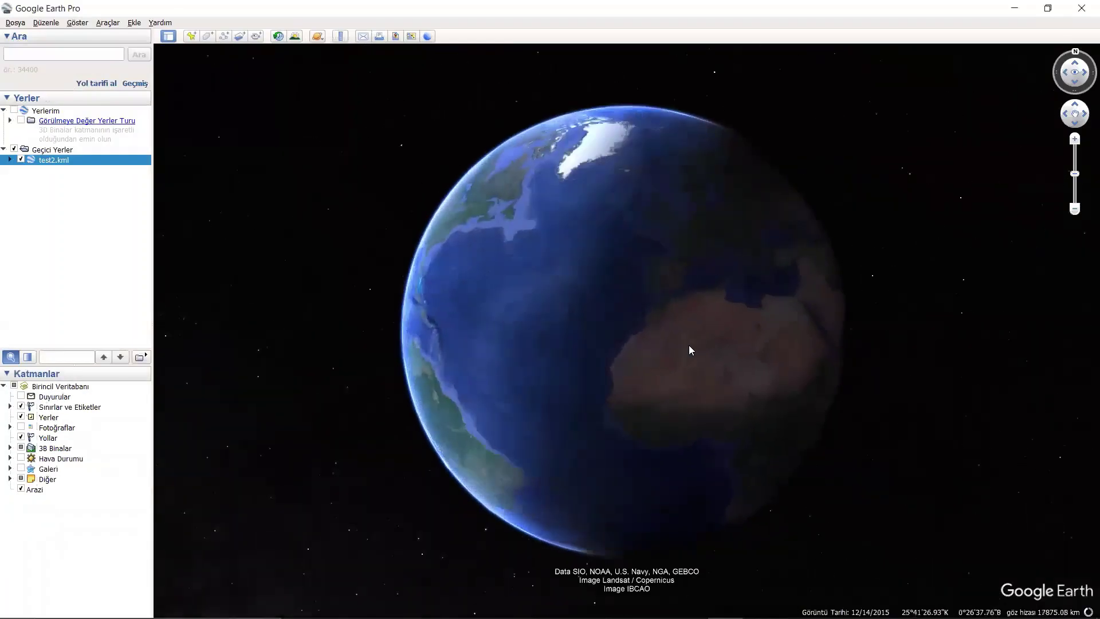